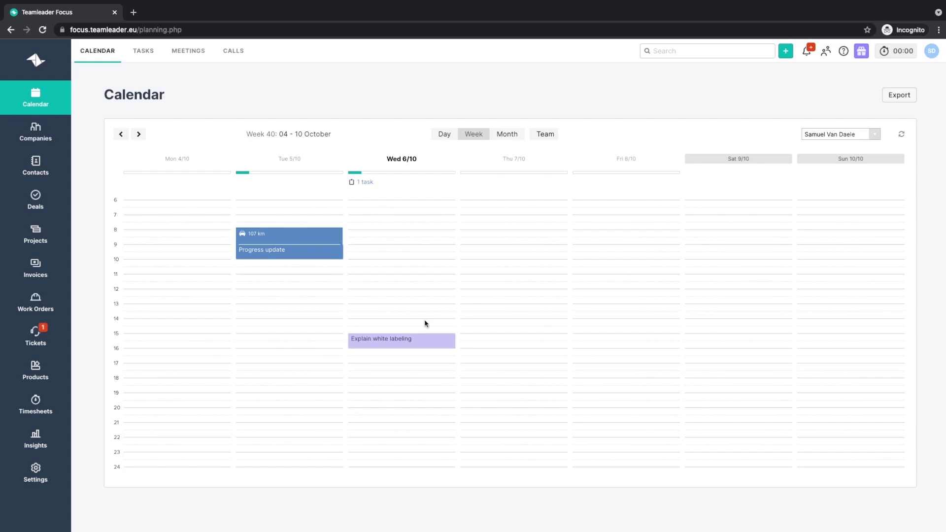
# Show the Marketing colleague's week 40 calendar with Night watch, Progress update and On-site development.
pyautogui.click(828, 135)
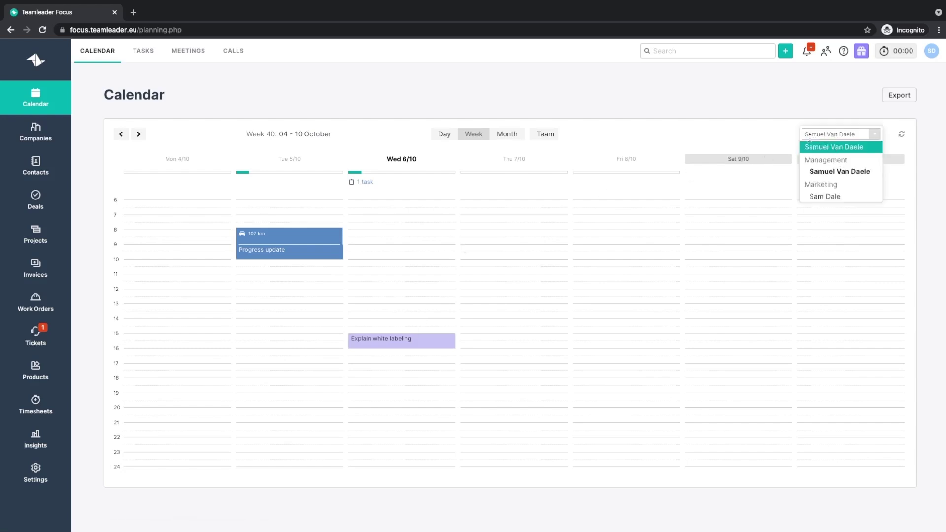
pyautogui.click(842, 197)
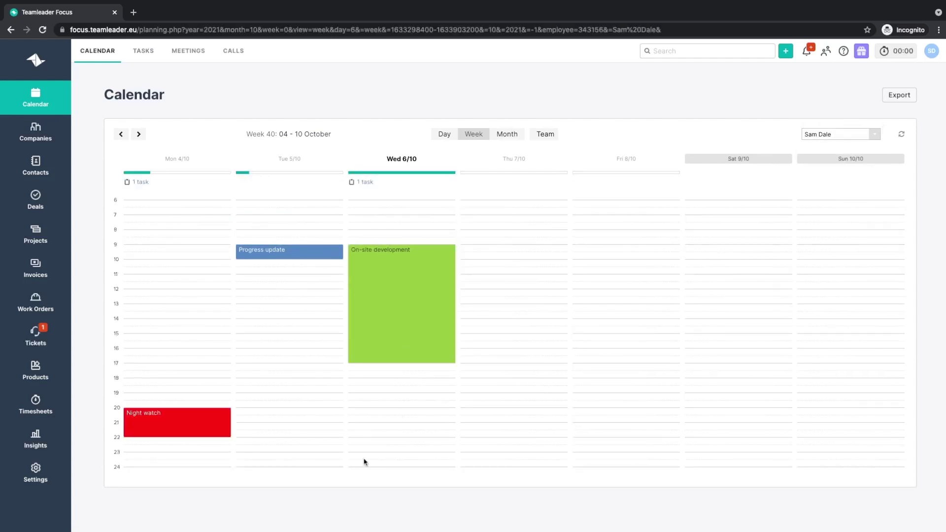
pyautogui.click(509, 135)
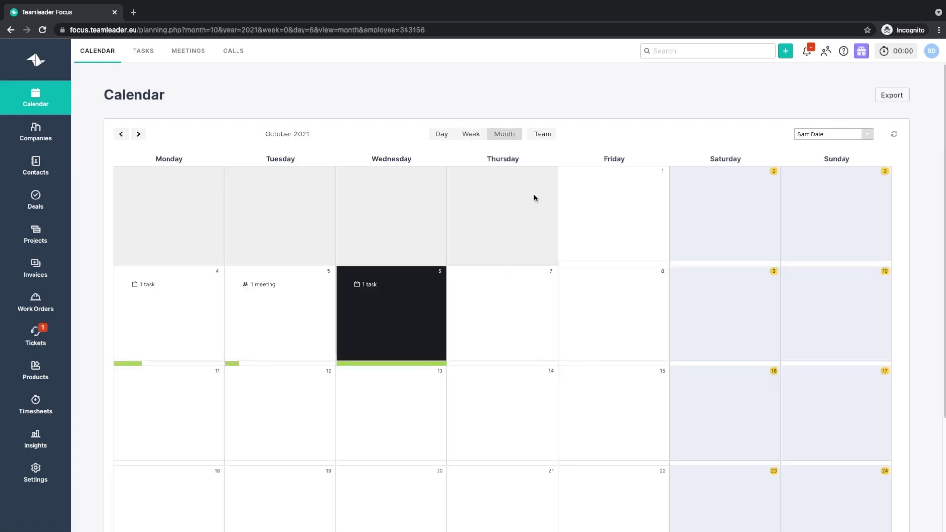
pyautogui.click(546, 135)
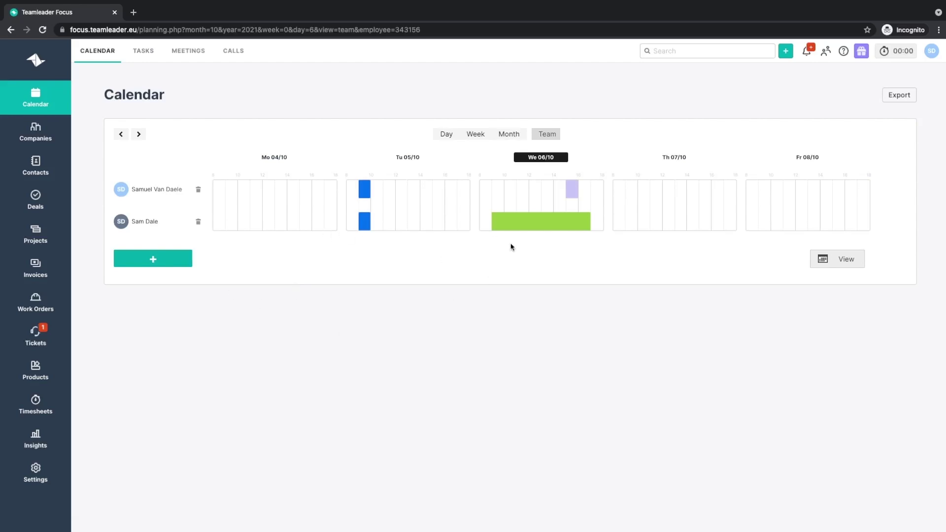
pyautogui.click(475, 134)
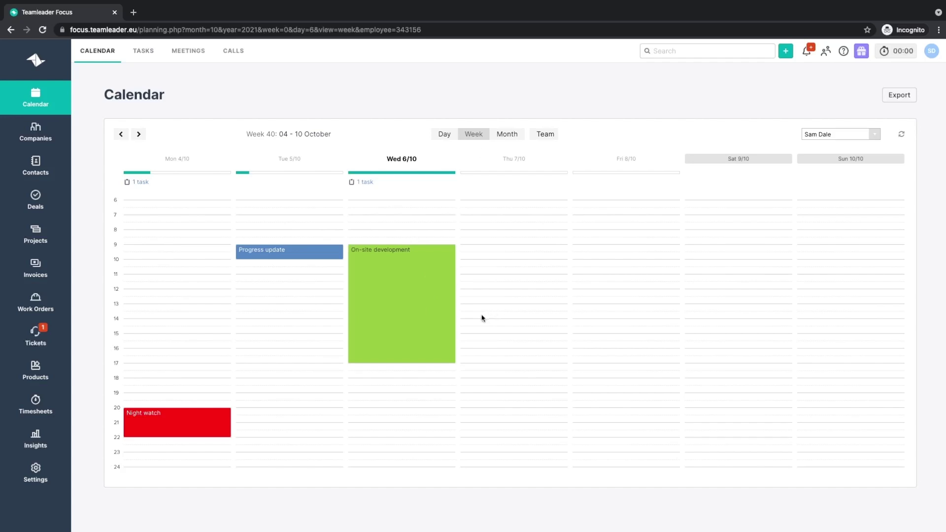
# Switch to the Management colleague's calendar and schedule a meeting in the Wednesday 6/10 10:00–12:00 slot.
pyautogui.click(817, 134)
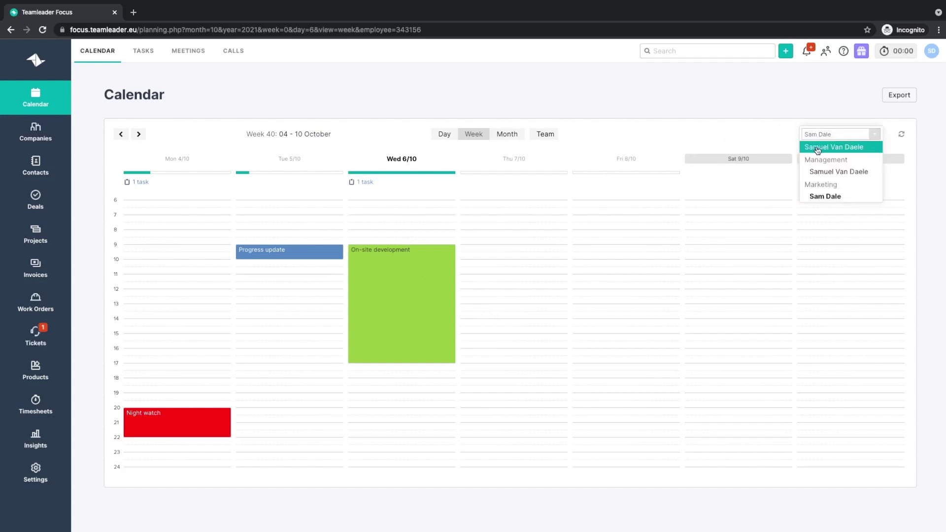
pyautogui.click(817, 146)
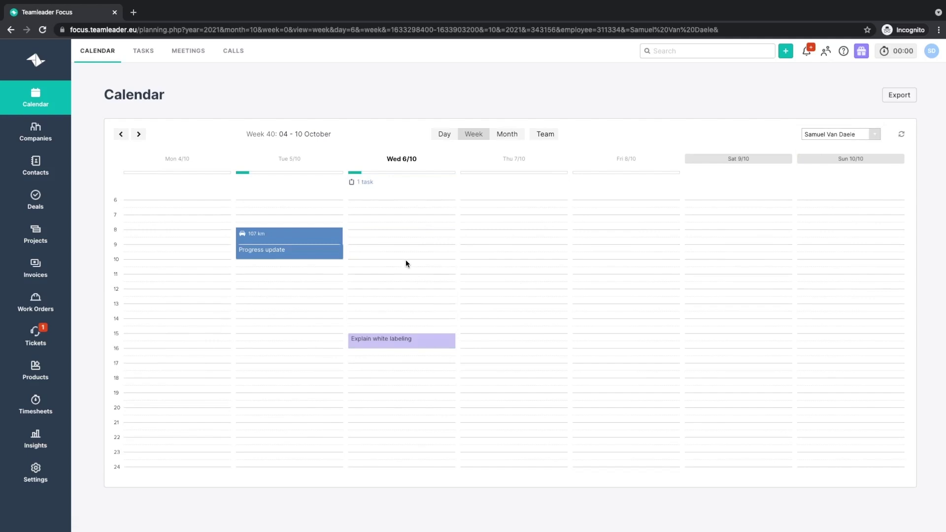
pyautogui.moveTo(406, 263); pyautogui.dragTo(406, 291)
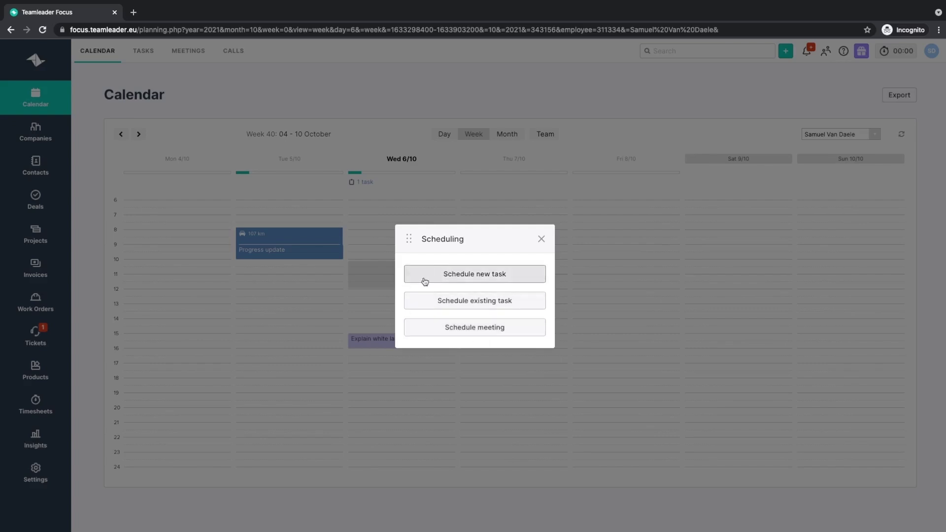
pyautogui.click(494, 334)
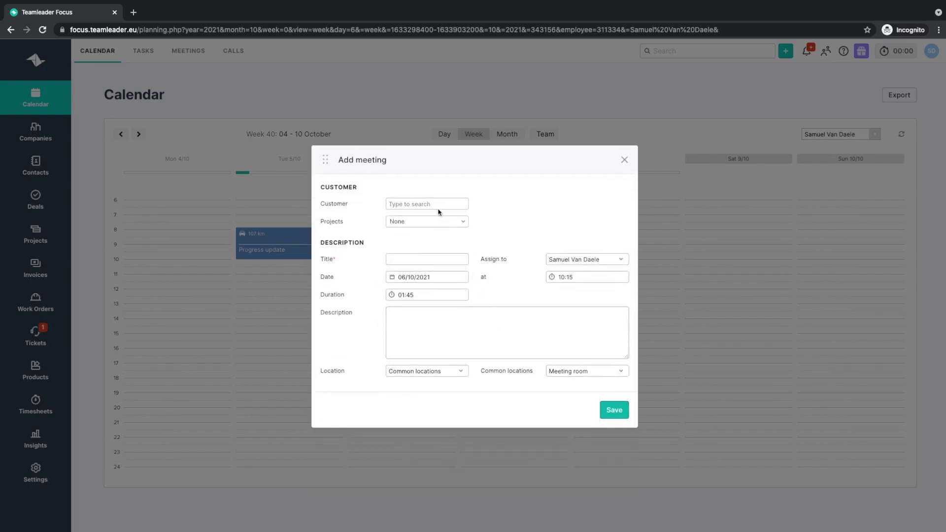
# Set the meeting's customer to Steamleader magazine, deal to Rocket launch, and title to 'Kick off meeting'.
pyautogui.click(435, 204)
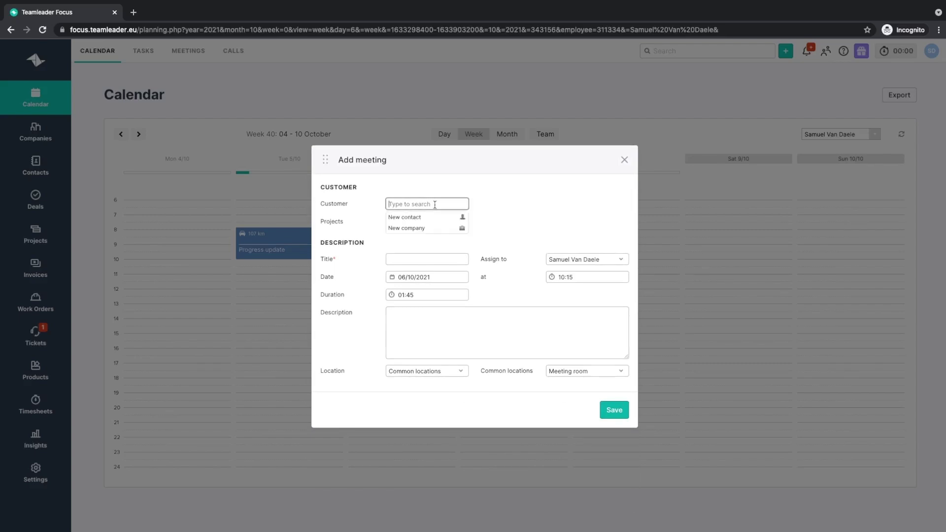
pyautogui.write('stea')
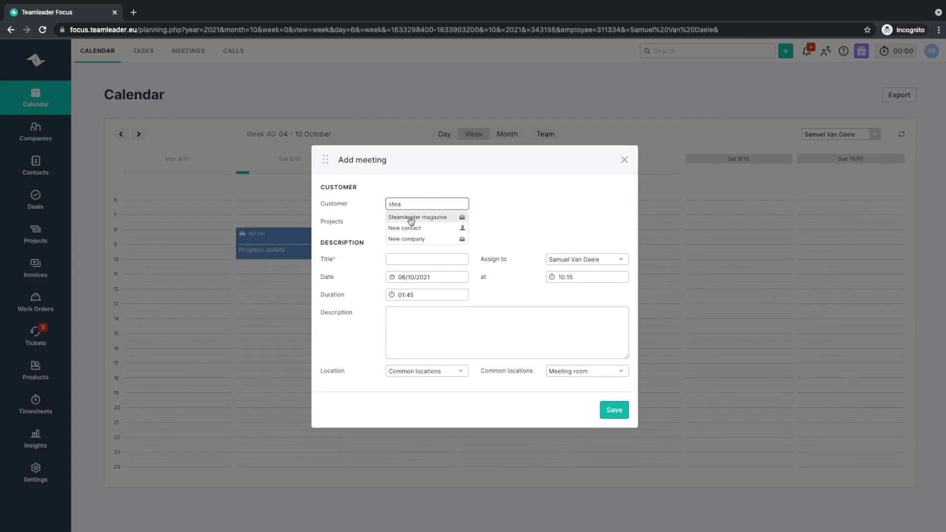
pyautogui.click(411, 218)
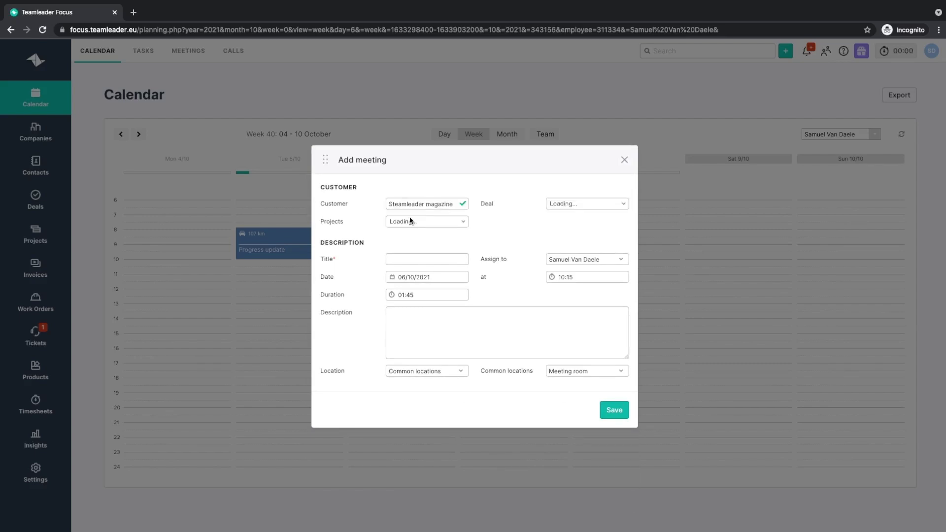
pyautogui.click(569, 205)
pyautogui.click(579, 252)
pyautogui.click(451, 262)
pyautogui.write('Kick off meeting')
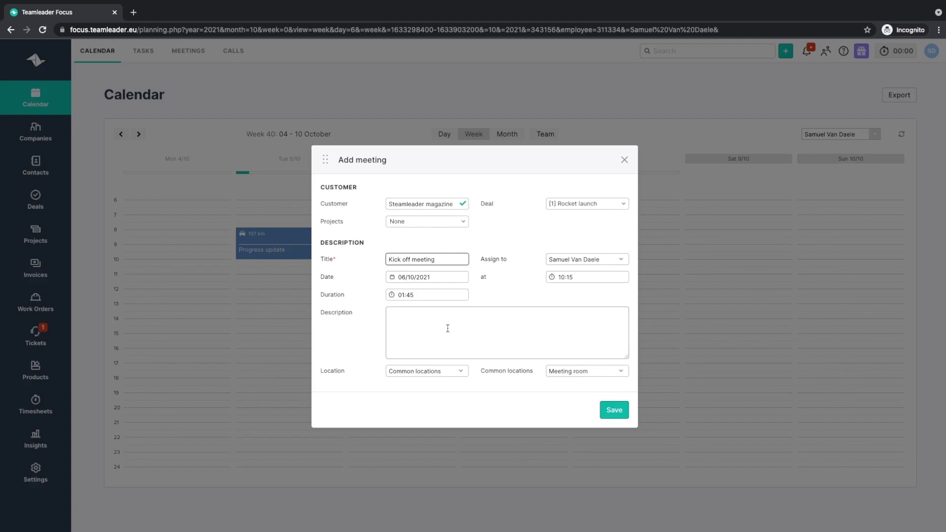
# Set the location to Steamleader magazine's company address and save the meeting.
pyautogui.click(423, 372)
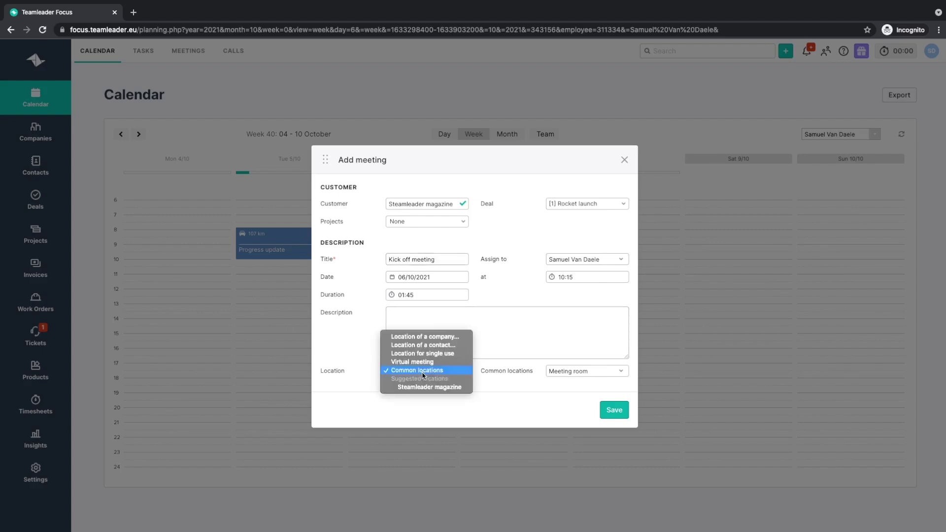
pyautogui.click(424, 336)
pyautogui.click(563, 373)
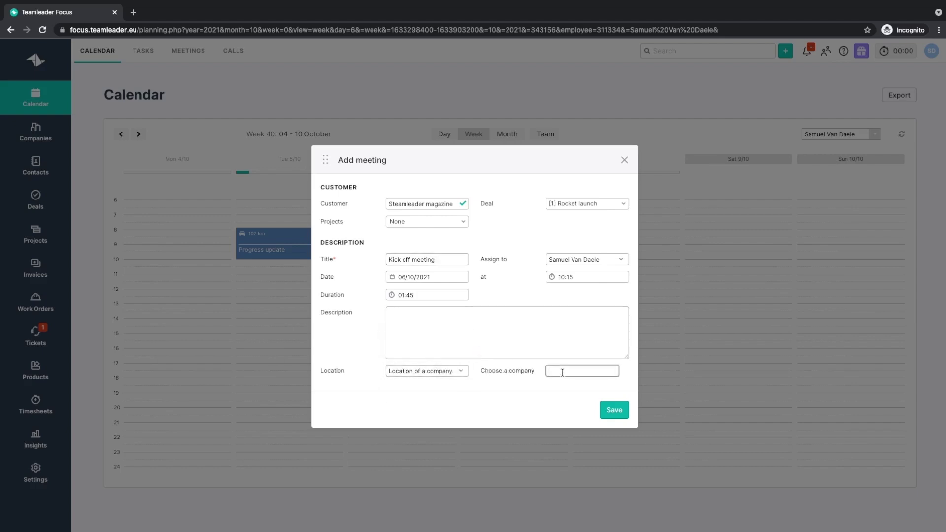
pyautogui.write('Steam')
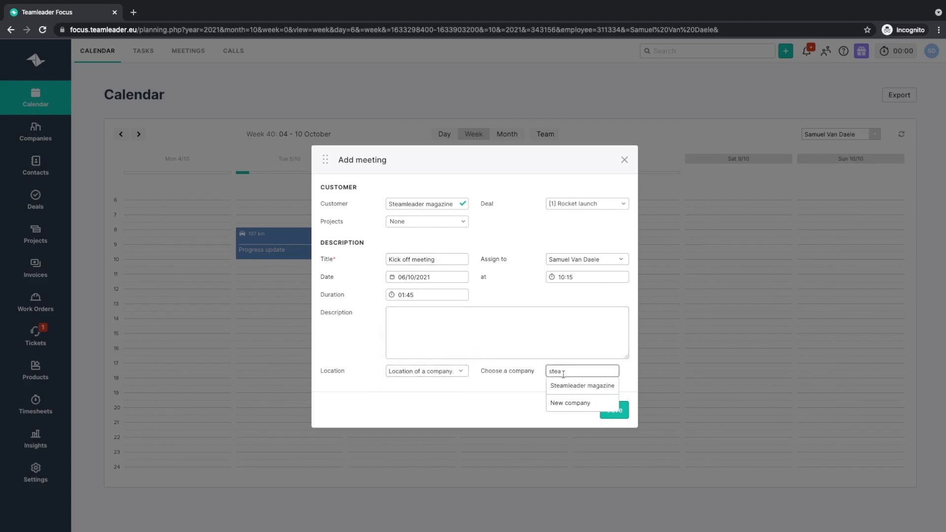
pyautogui.click(570, 388)
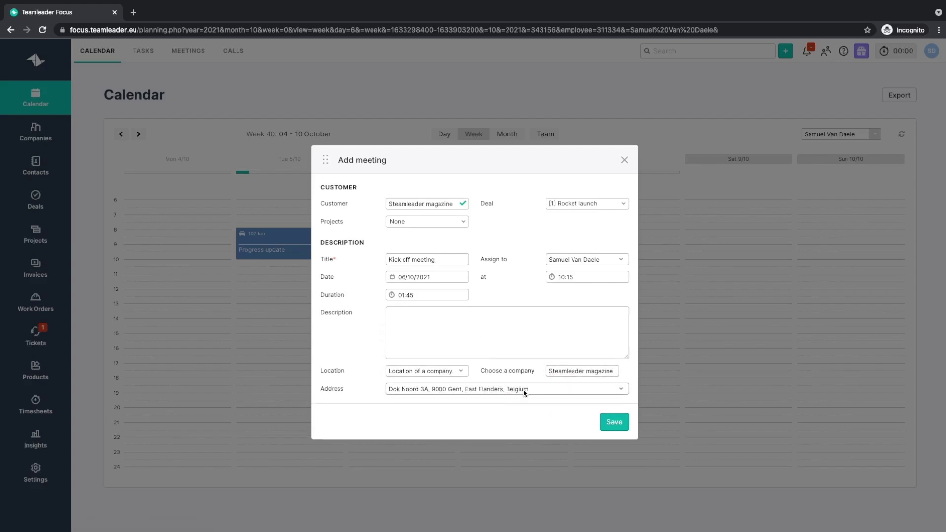
pyautogui.click(620, 428)
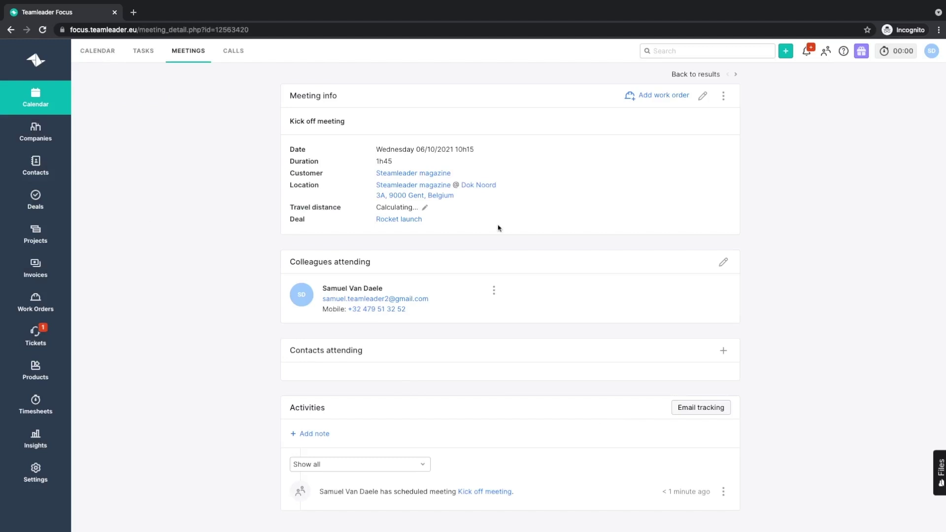
# Add the Marketing colleague to the meeting's attending colleagues.
pyautogui.click(725, 262)
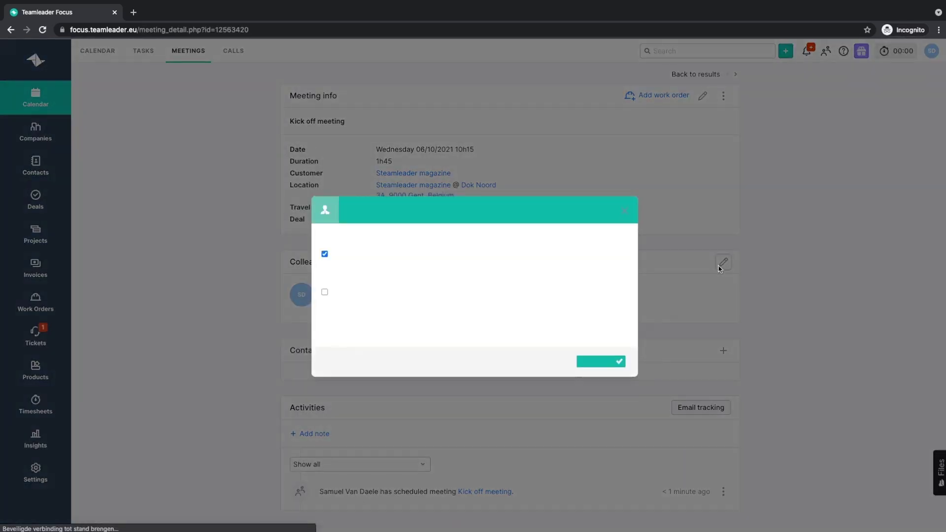
pyautogui.click(325, 289)
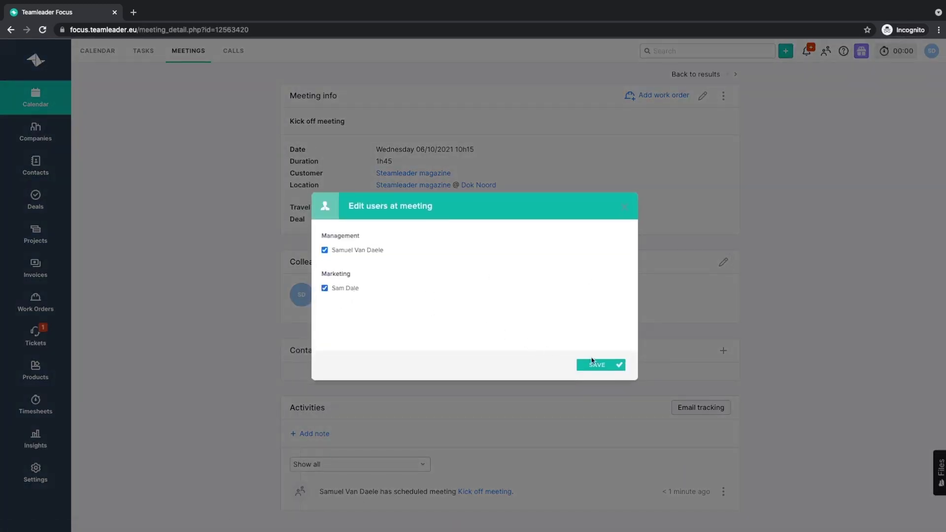
pyautogui.click(595, 363)
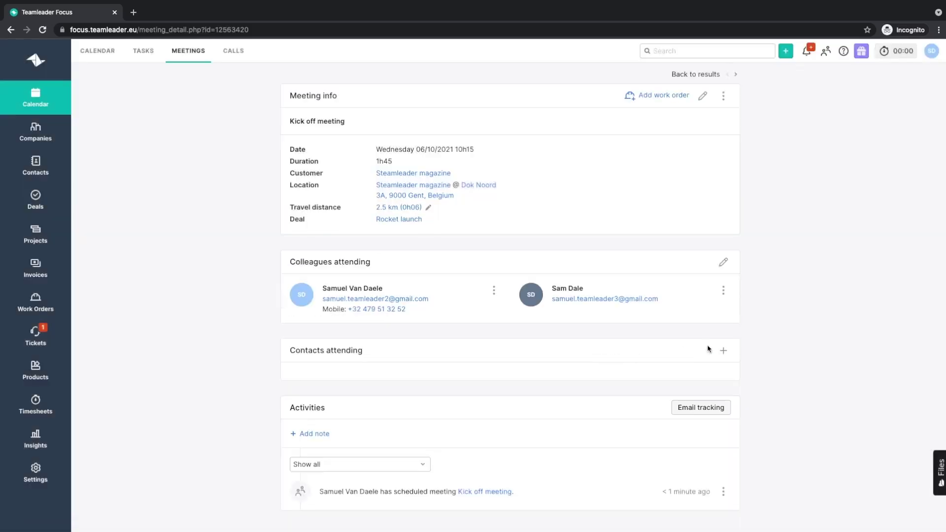
# Add the suggested customer contact as an attendee, sending them a Standard invitation.
pyautogui.click(724, 351)
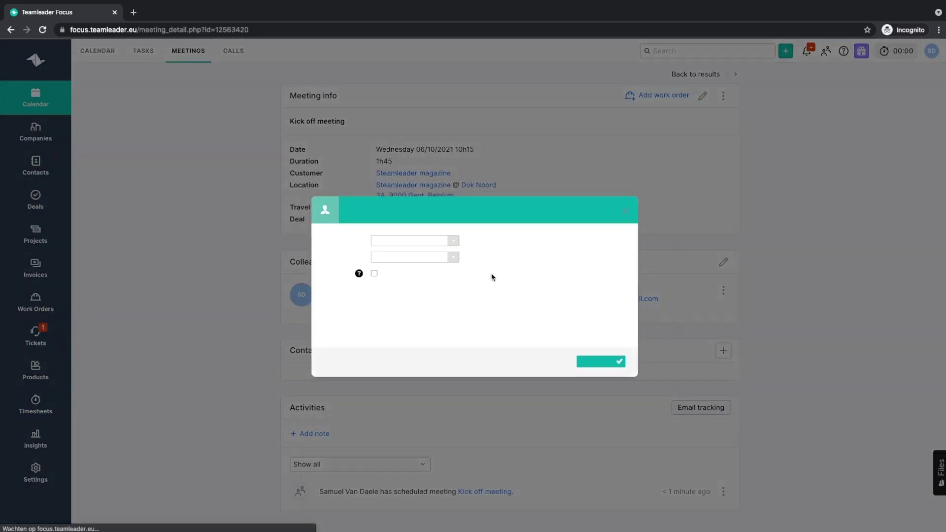
pyautogui.click(445, 241)
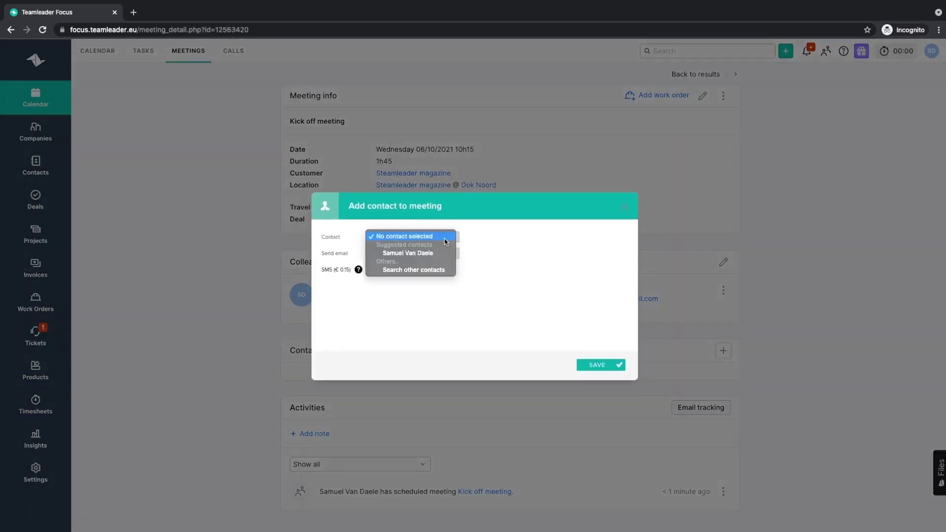
pyautogui.click(430, 253)
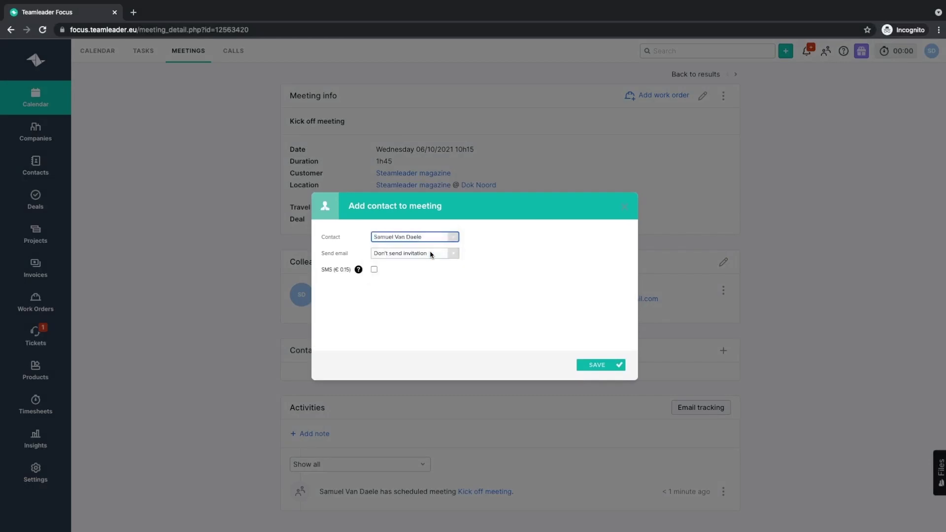
pyautogui.click(431, 254)
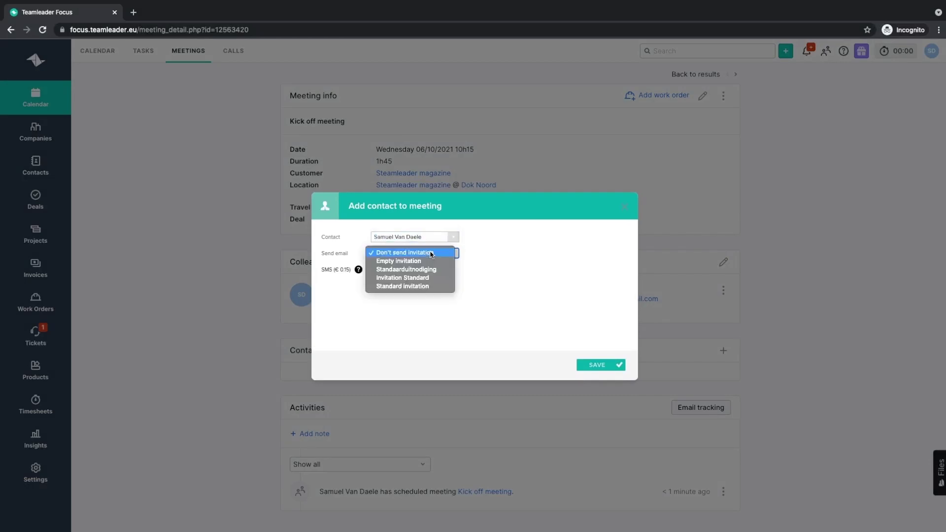
pyautogui.click(430, 287)
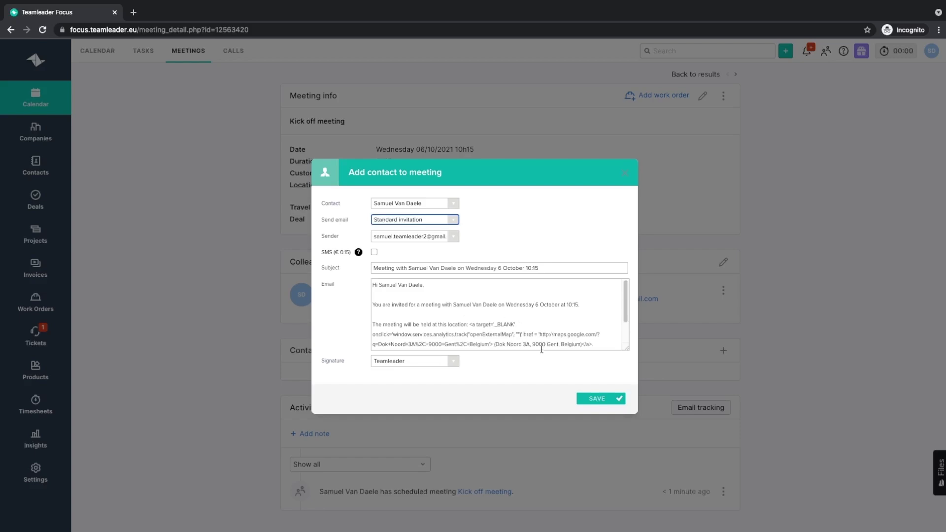
pyautogui.click(603, 400)
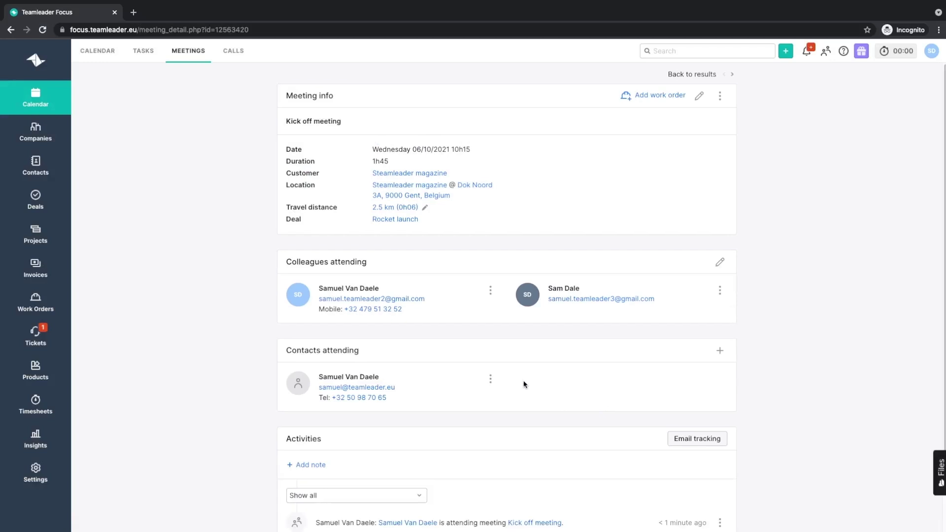
# Check the 9-minute, 2.5 km route in Google Maps, zoom out, then close the tab.
pyautogui.click(402, 211)
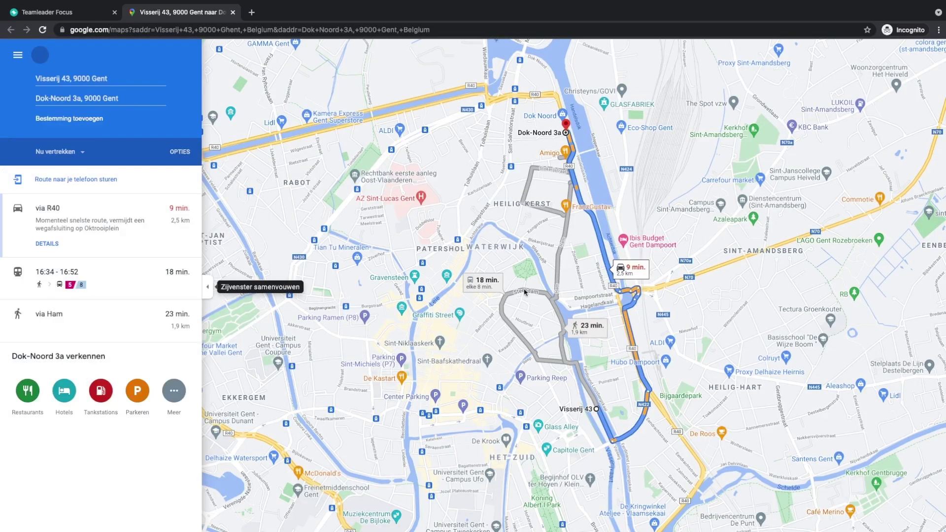
pyautogui.scroll(-3, 549, 300)
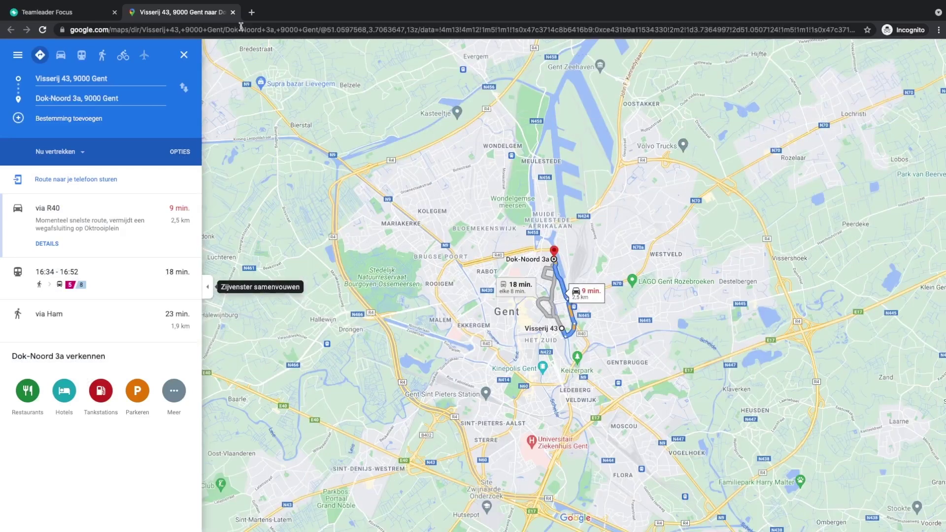
pyautogui.click(233, 13)
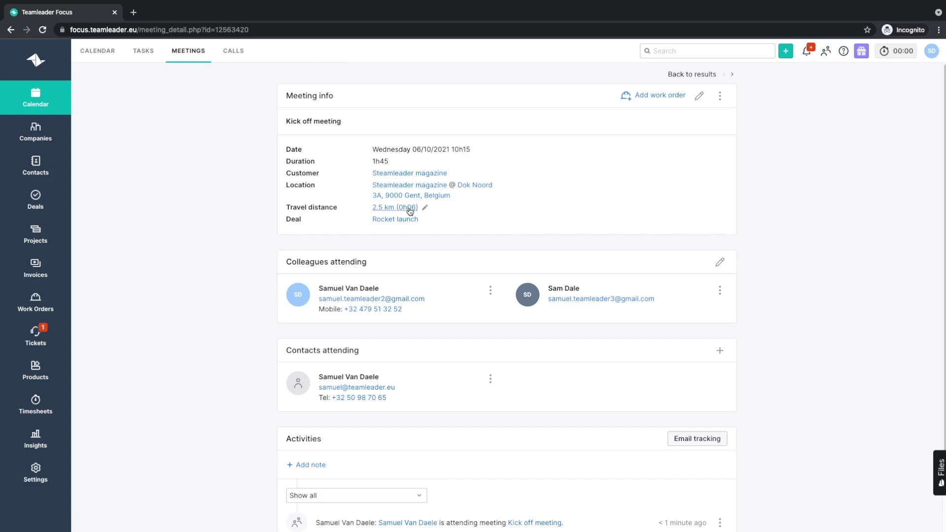
# Make the Kick off meeting repeat weekly every 3 weeks, then bring up its edit form.
pyautogui.click(720, 102)
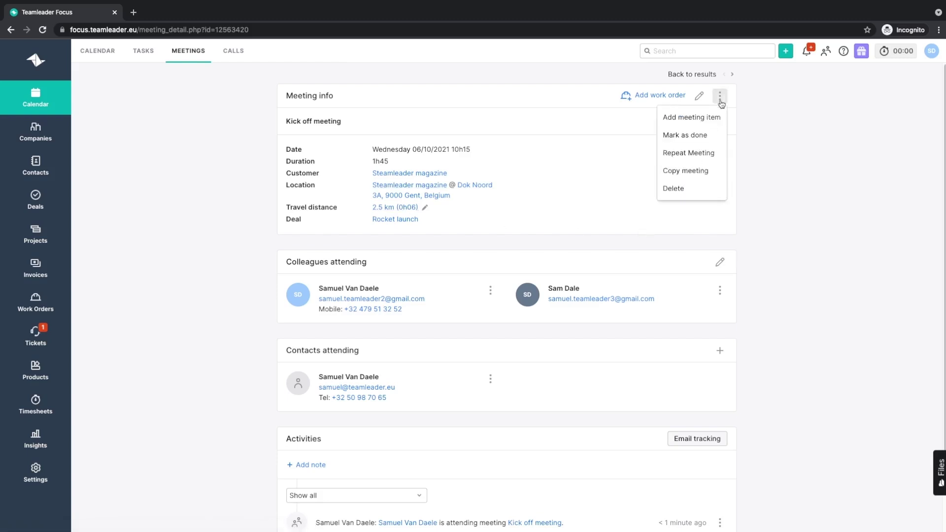
pyautogui.click(715, 154)
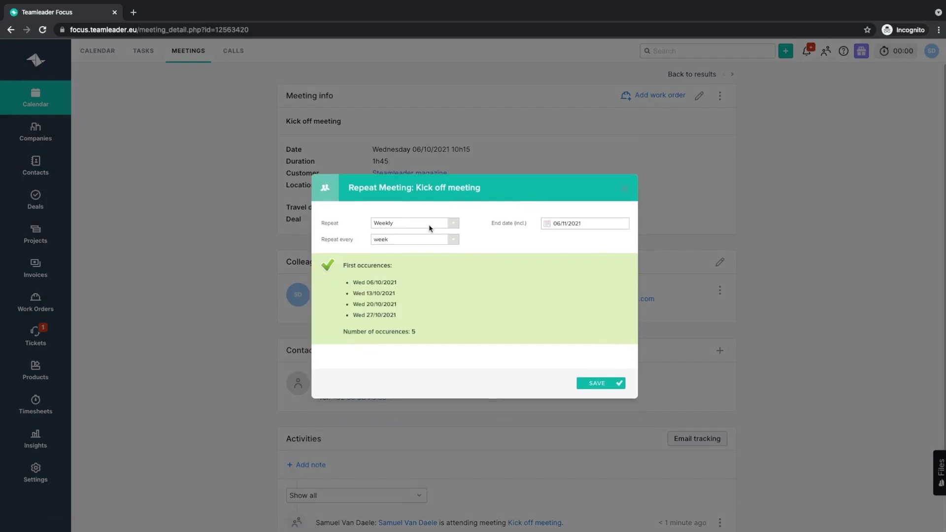
pyautogui.click(395, 240)
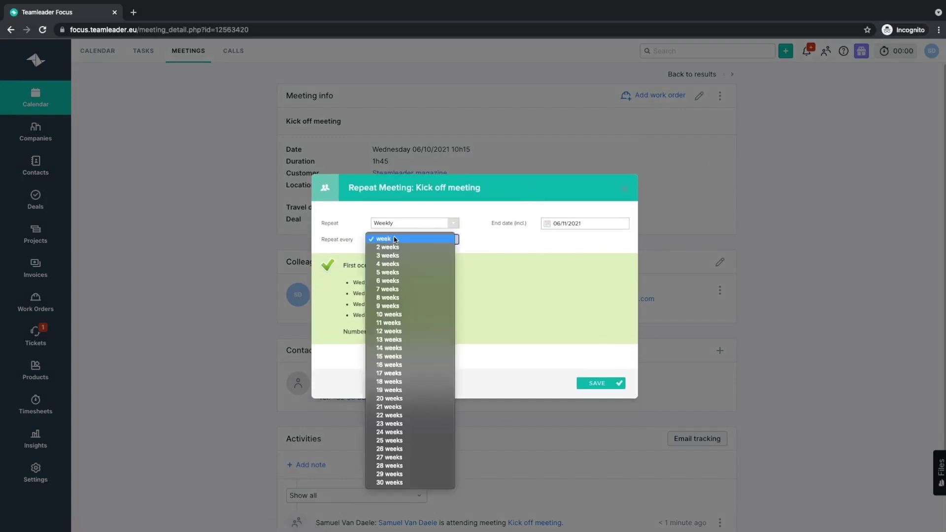
pyautogui.click(387, 255)
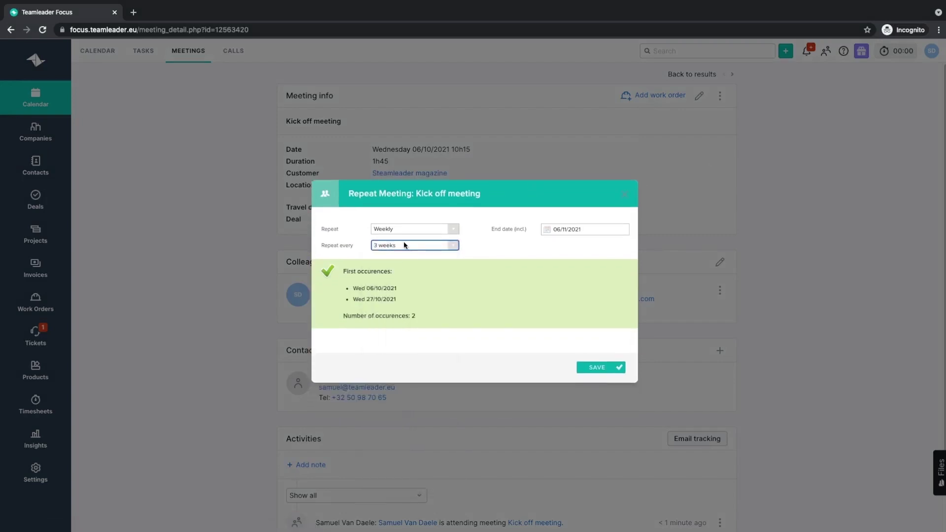
pyautogui.click(411, 224)
pyautogui.click(490, 258)
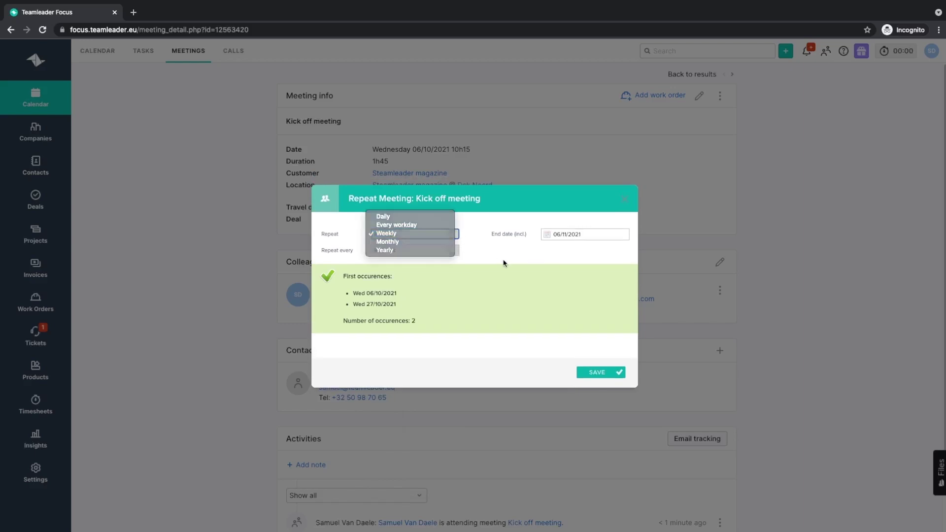
pyautogui.click(624, 202)
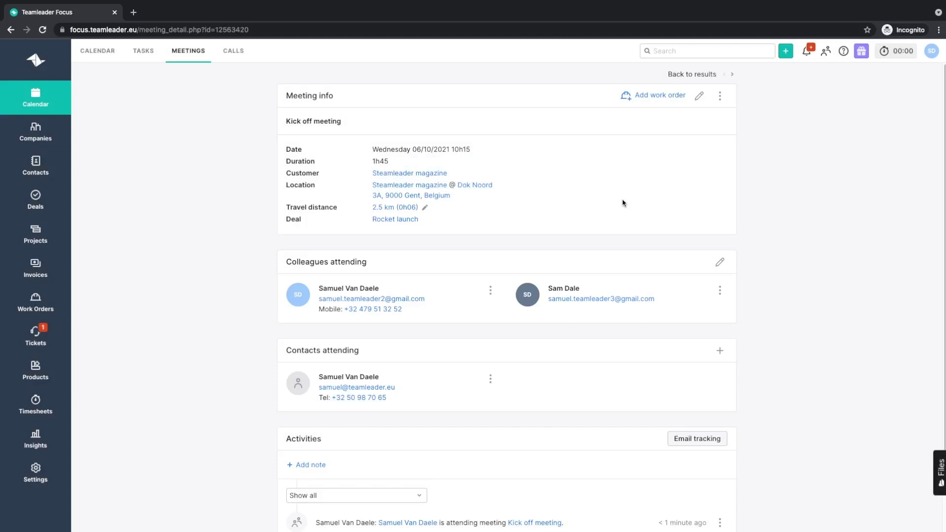
pyautogui.click(700, 97)
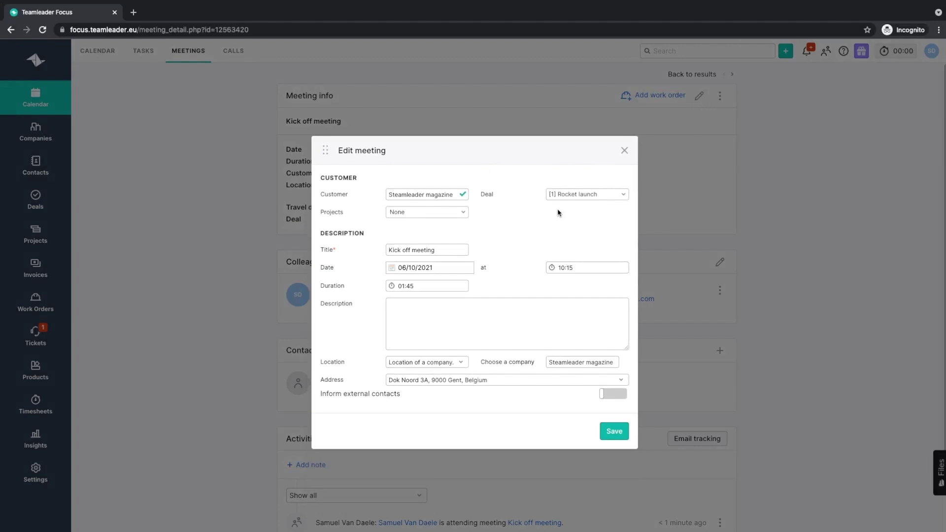
# Close the Edit meeting form without making any changes.
pyautogui.click(624, 151)
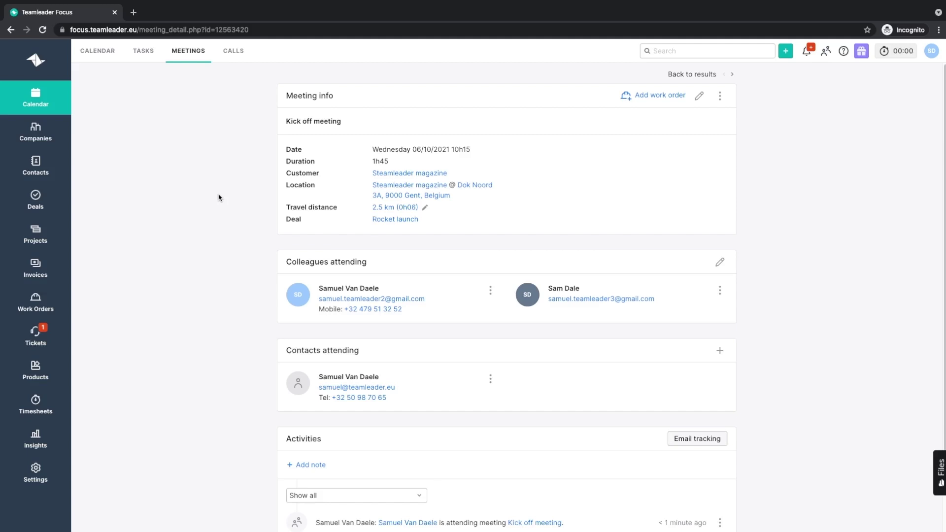
# Post a note on the Kick off meeting that mentions a colleague followed by 'question'.
pyautogui.scroll(-2, 247, 290)
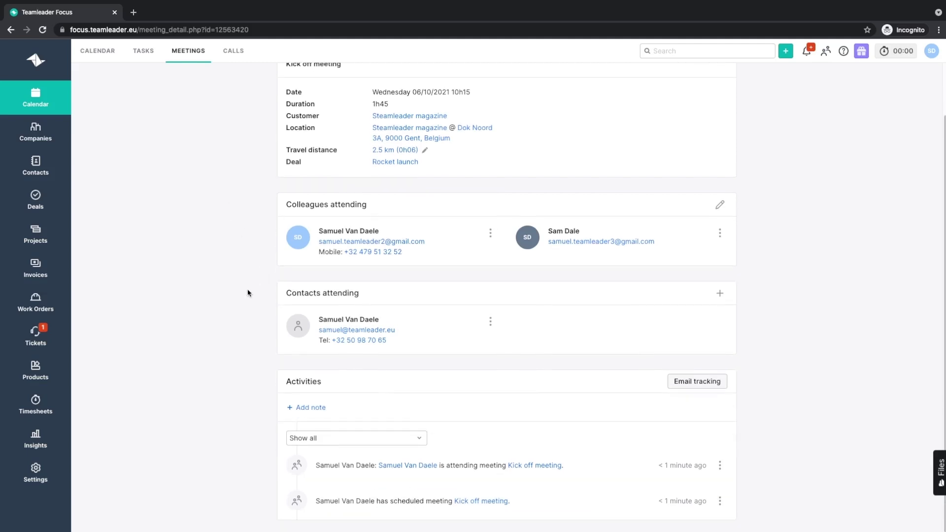
pyautogui.click(312, 407)
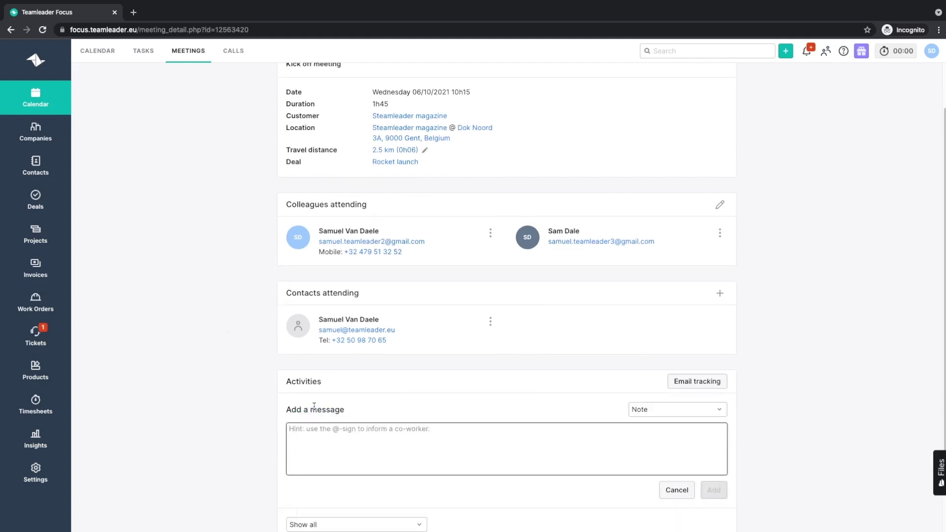
pyautogui.write('@sam')
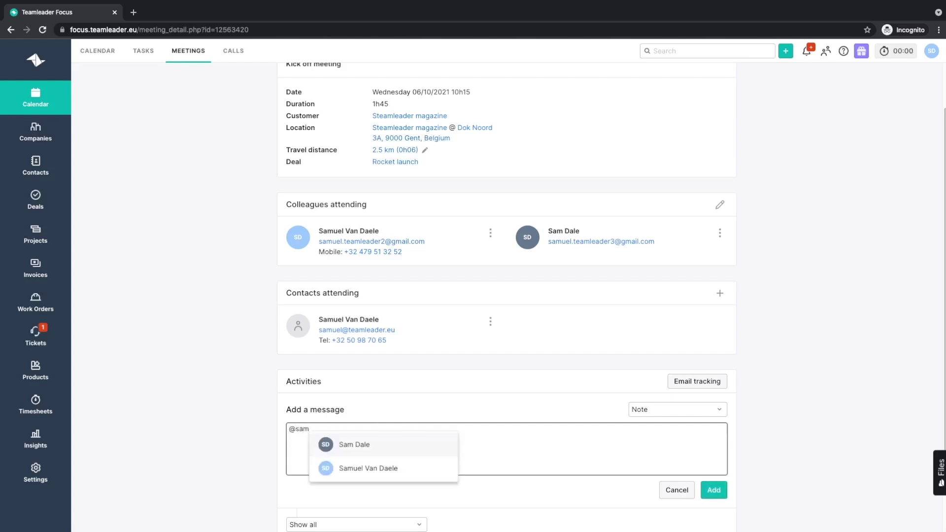
pyautogui.click(345, 444)
pyautogui.write('questions')
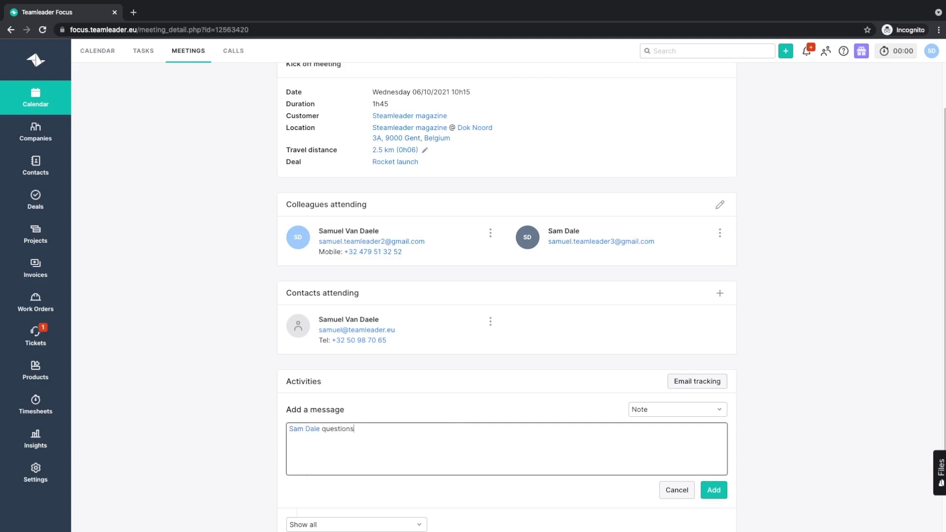
pyautogui.click(713, 491)
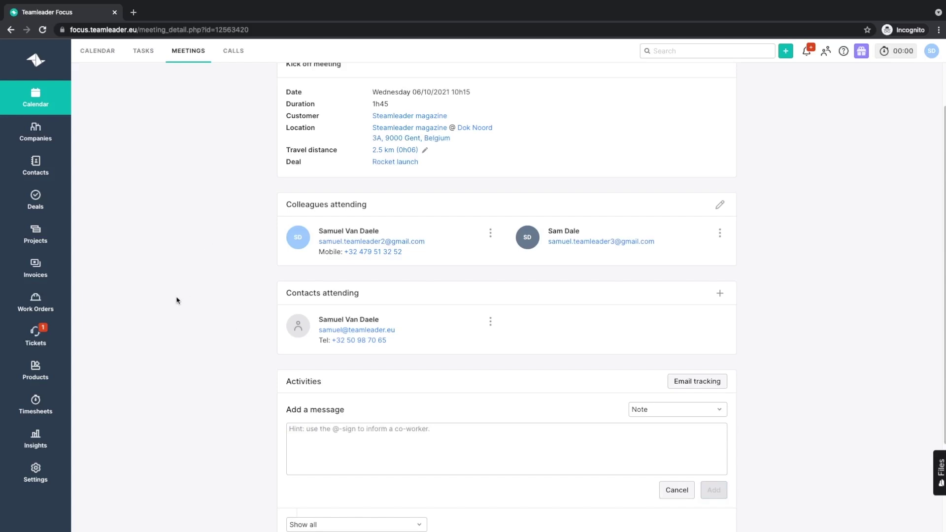
# Create a new task in the Wednesday 6/10 13:00–14:00 calendar slot for Steamleader magazine.
pyautogui.click(58, 101)
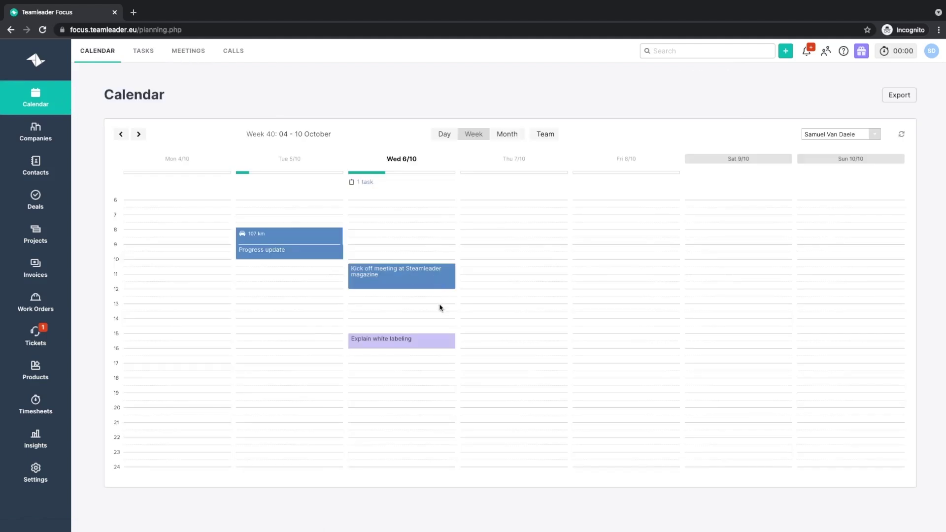
pyautogui.moveTo(440, 308); pyautogui.dragTo(441, 321)
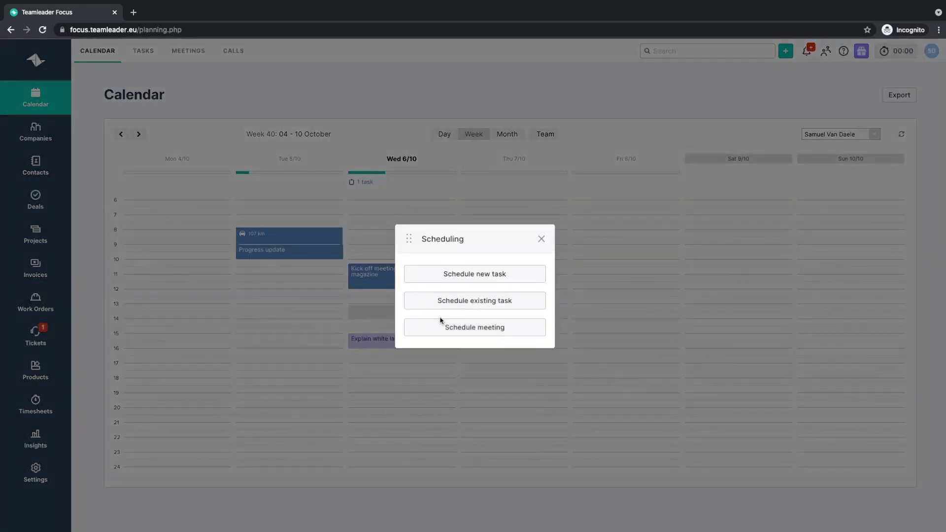
pyautogui.click(474, 277)
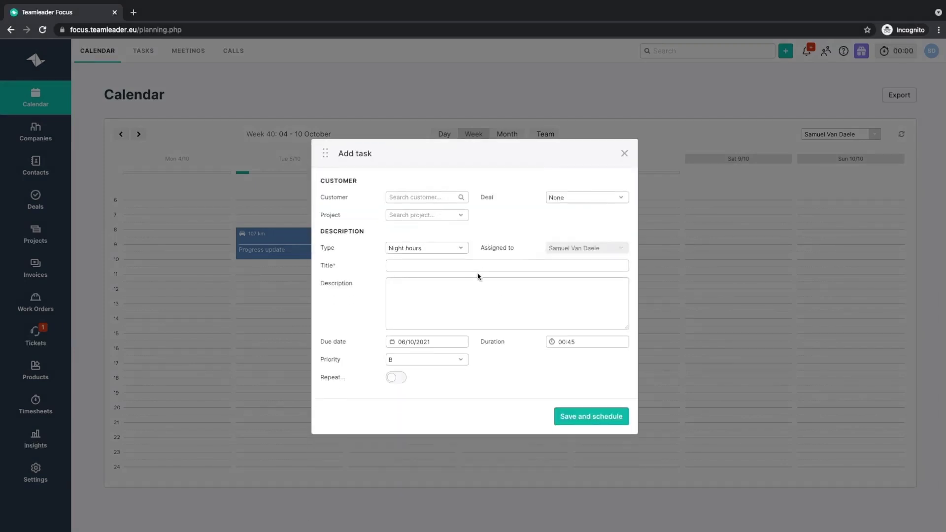
pyautogui.click(403, 198)
pyautogui.write('stea')
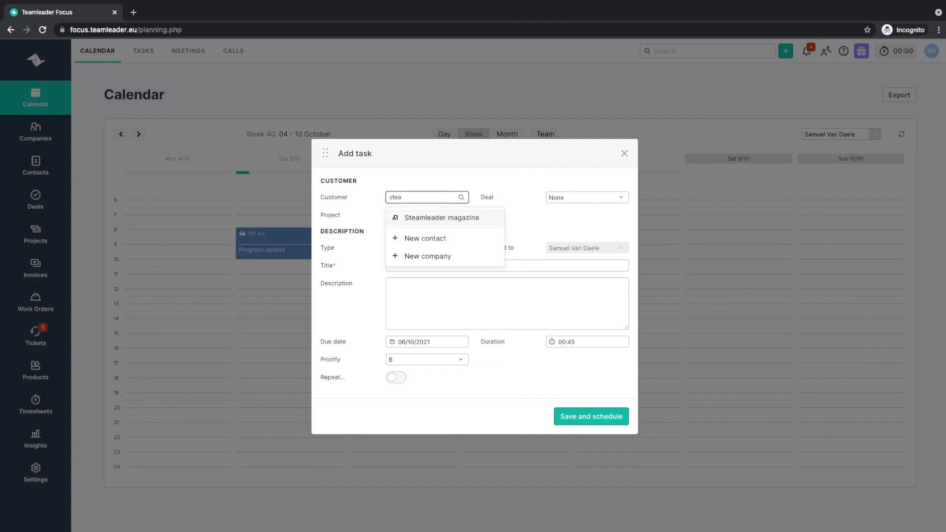
pyautogui.click(410, 219)
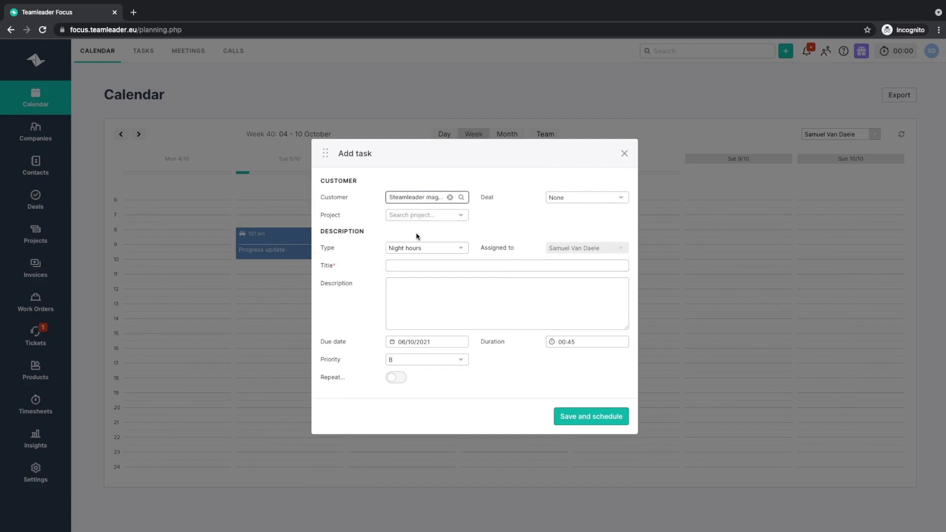
# Set the task type to Onboarding, title it 'Preperation kick off session', and save it.
pyautogui.click(424, 247)
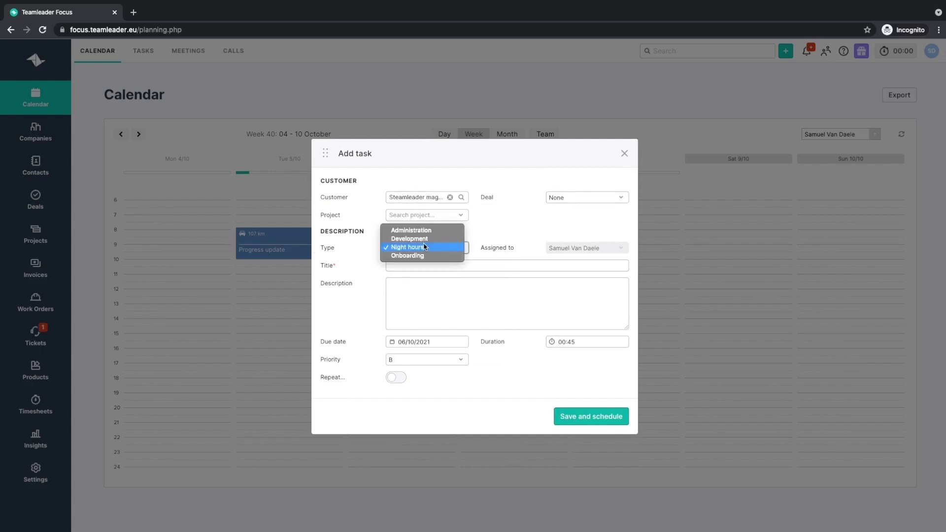
pyautogui.click(424, 256)
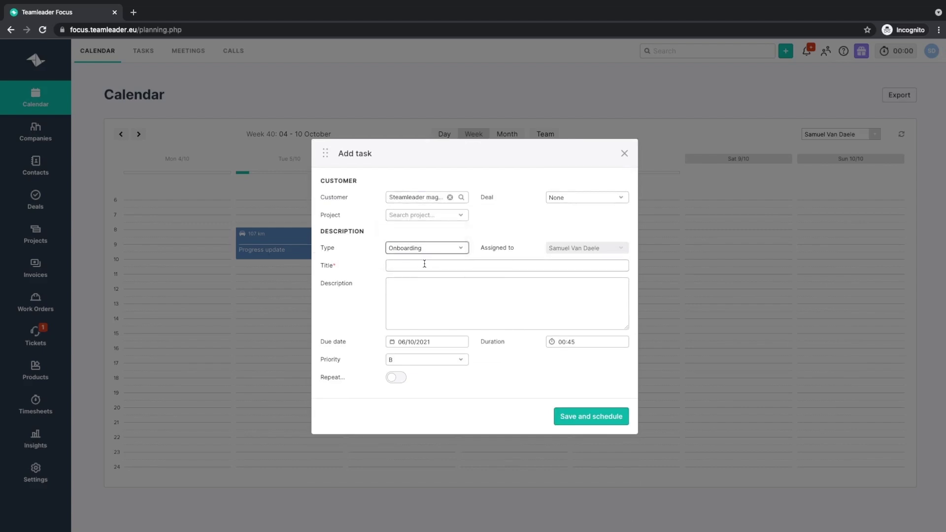
pyautogui.click(425, 264)
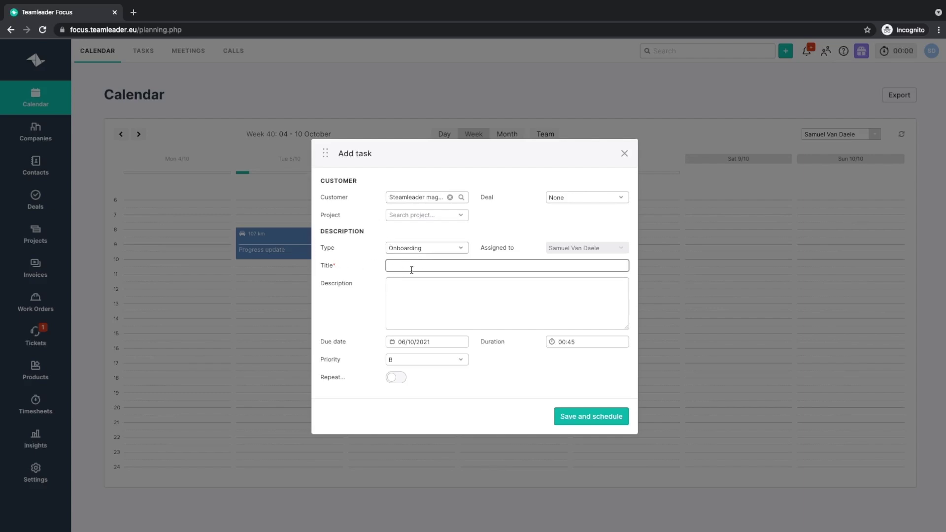
pyautogui.write('preperation kick off session')
pyautogui.hotkey('ctrl', 'shift', 'Right')
pyautogui.write('Preperation')
pyautogui.doubleClick(567, 343)
pyautogui.click(587, 416)
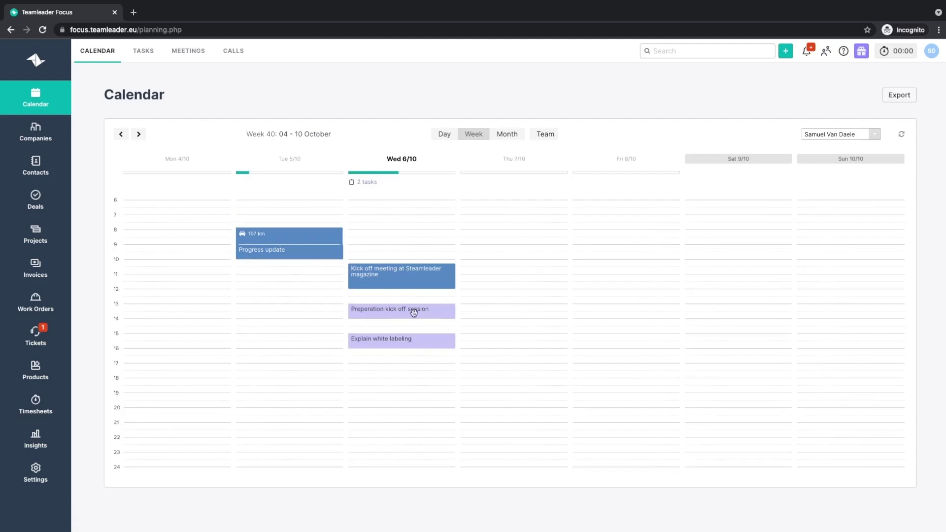
# Link the 'Preperation kick off session' task to the [1] Rocket launch deal and save.
pyautogui.moveTo(419, 312)
pyautogui.mouseDown()
pyautogui.moveTo(405, 312)
pyautogui.moveTo(481, 312)
pyautogui.moveTo(422, 310)
pyautogui.mouseUp()
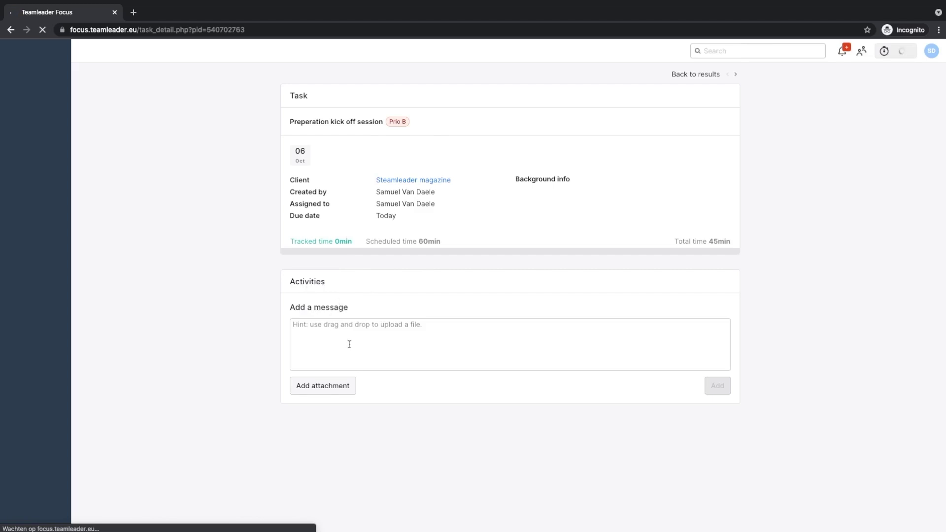
pyautogui.click(400, 339)
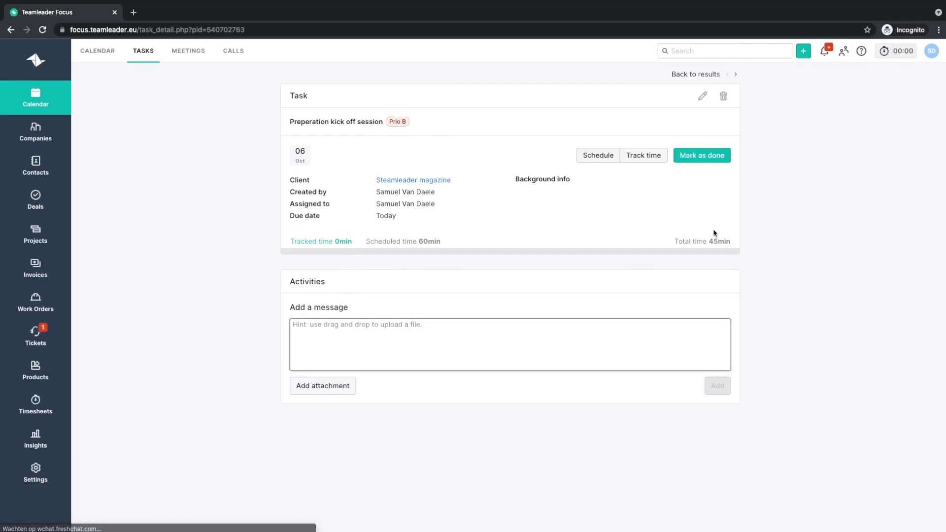
pyautogui.click(704, 96)
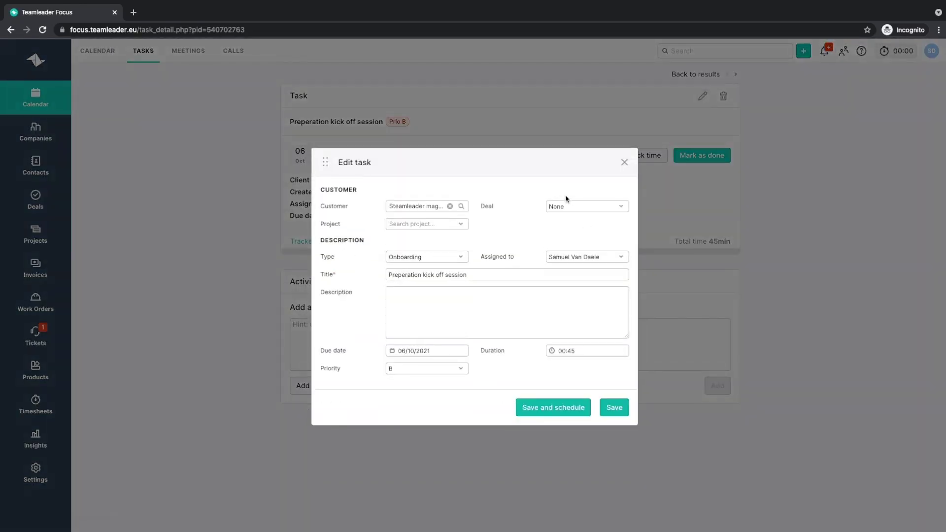
pyautogui.click(573, 209)
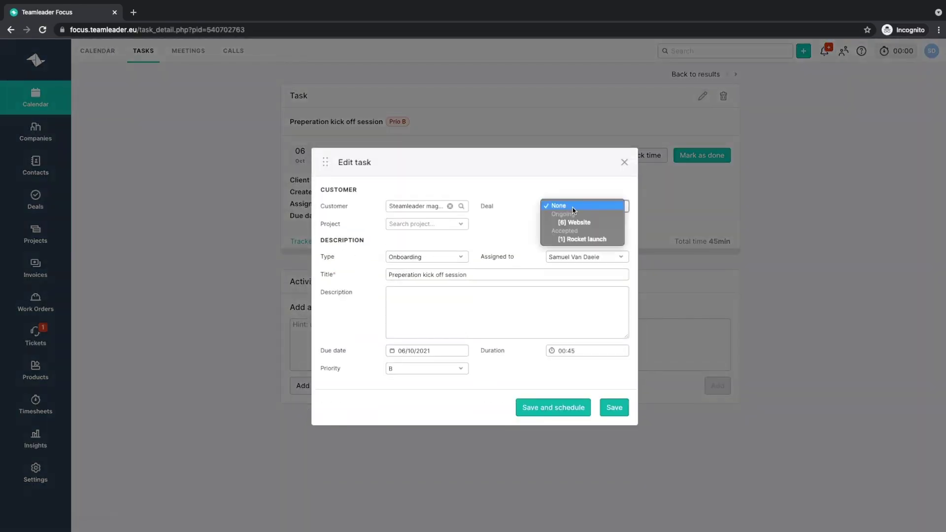
pyautogui.click(583, 240)
pyautogui.click(616, 407)
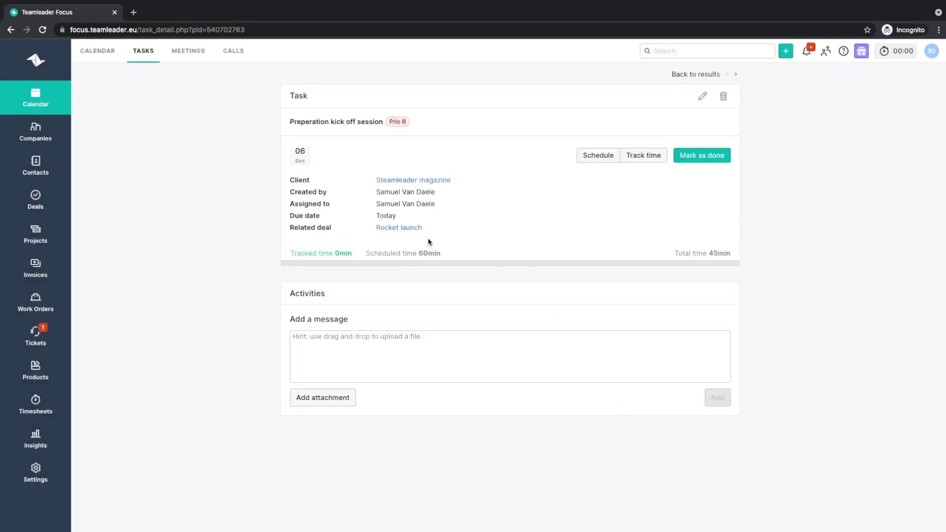
# Open the related Rocket launch deal and scroll to its scheduled Kick off meeting and preparation task.
pyautogui.click(406, 230)
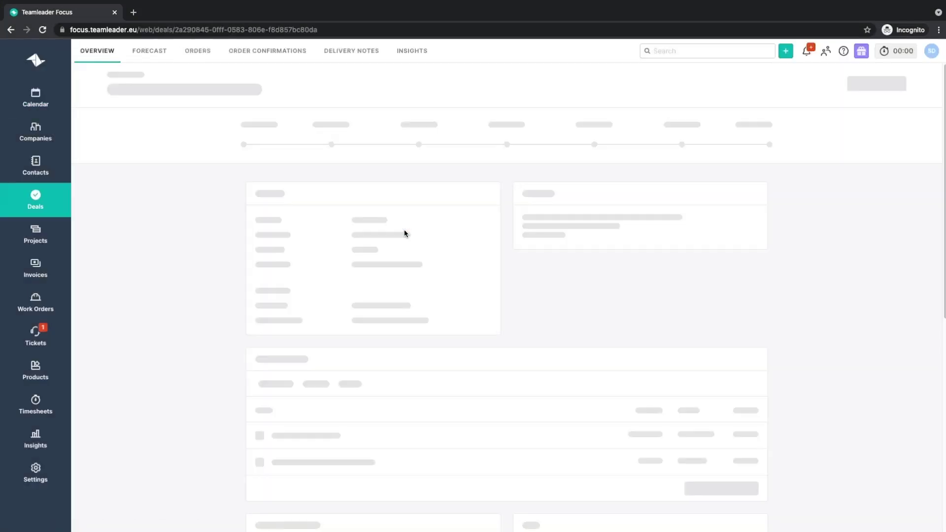
pyautogui.scroll(-6, 560, 310)
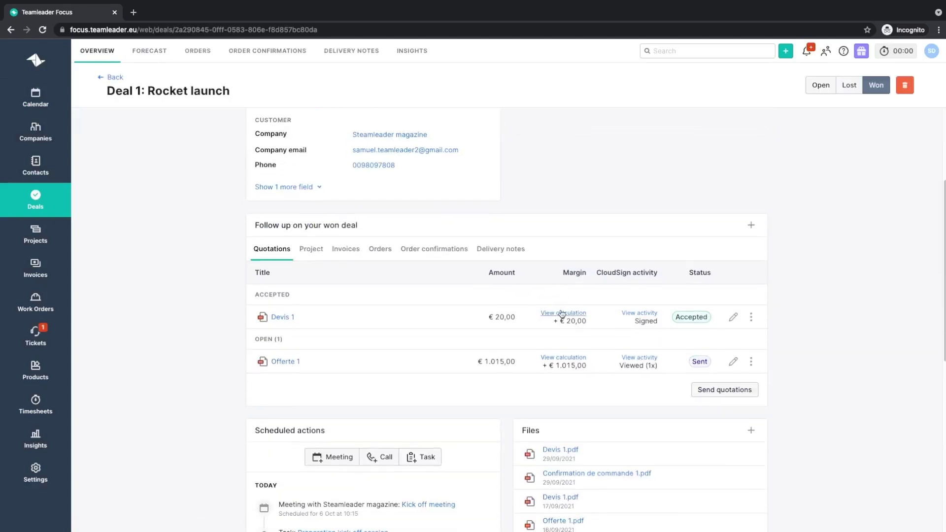
pyautogui.scroll(-1, 562, 314)
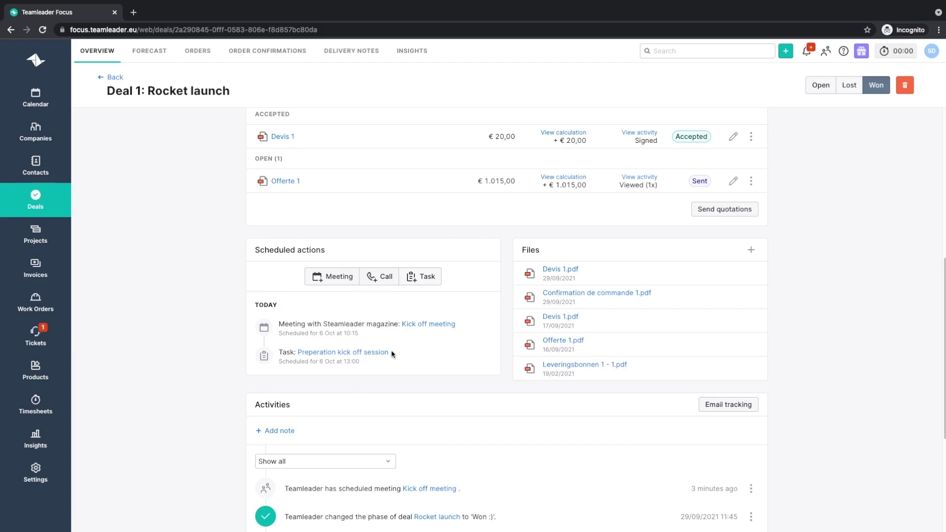
# Move the 'Preperation kick off session' task to Friday 8/10 and mark it done without time tracking.
pyautogui.click(44, 99)
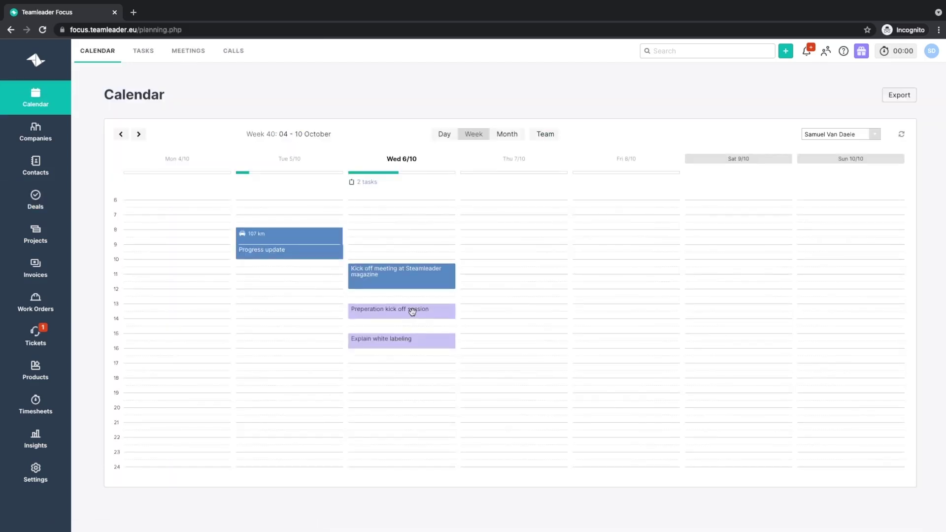
pyautogui.moveTo(412, 311); pyautogui.dragTo(615, 313)
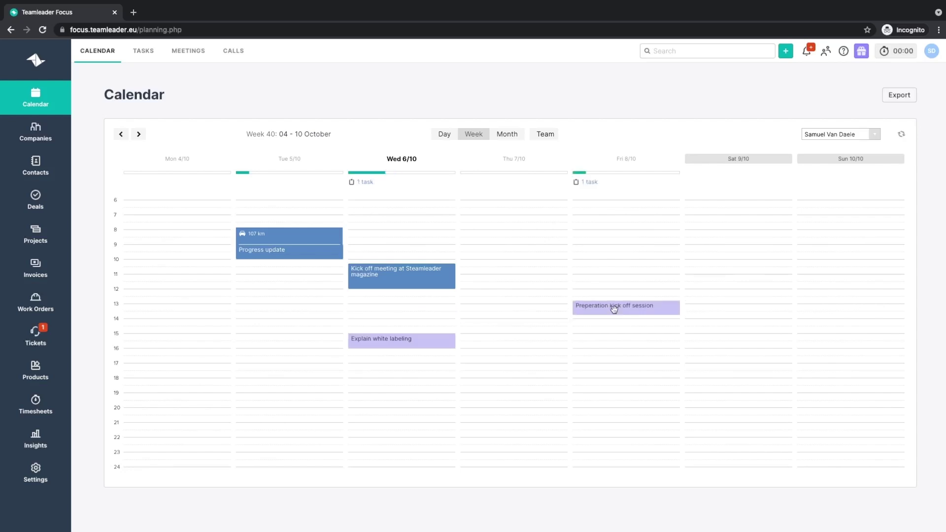
pyautogui.click(614, 309)
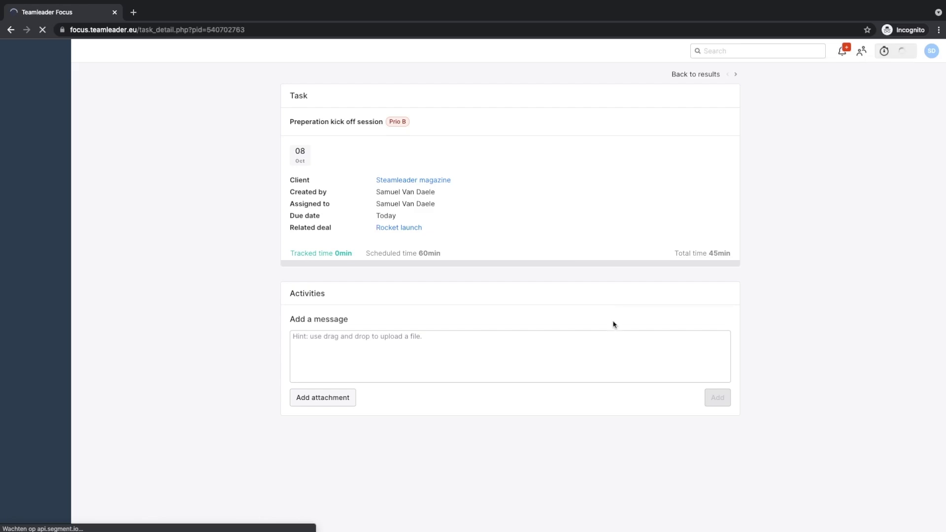
pyautogui.click(715, 157)
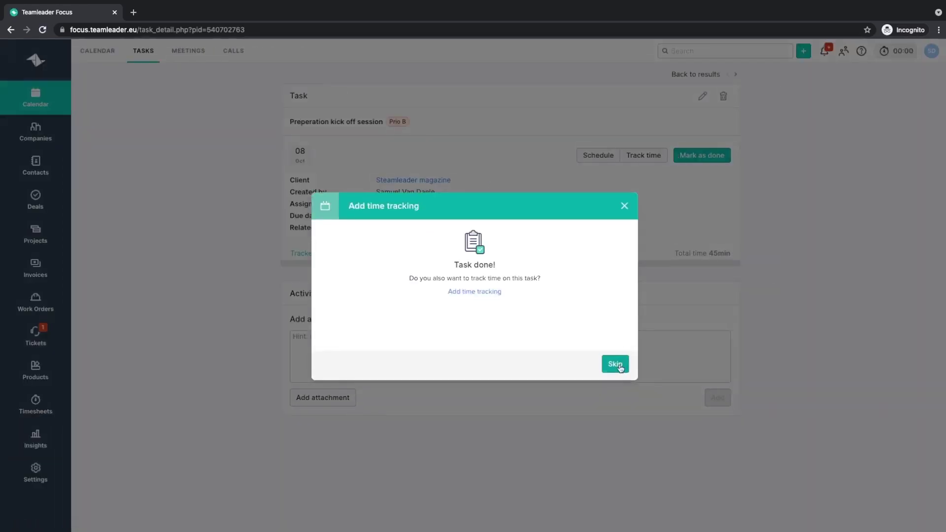
pyautogui.click(617, 366)
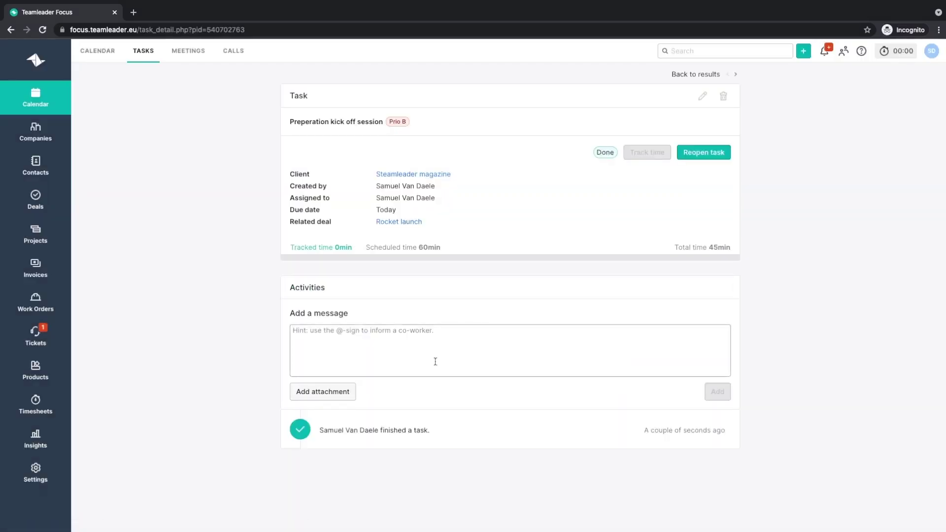
# Schedule an 'empty mailbox' task in a Thursday 7/10 slot, repeating every workday until 27/10/2021.
pyautogui.click(52, 108)
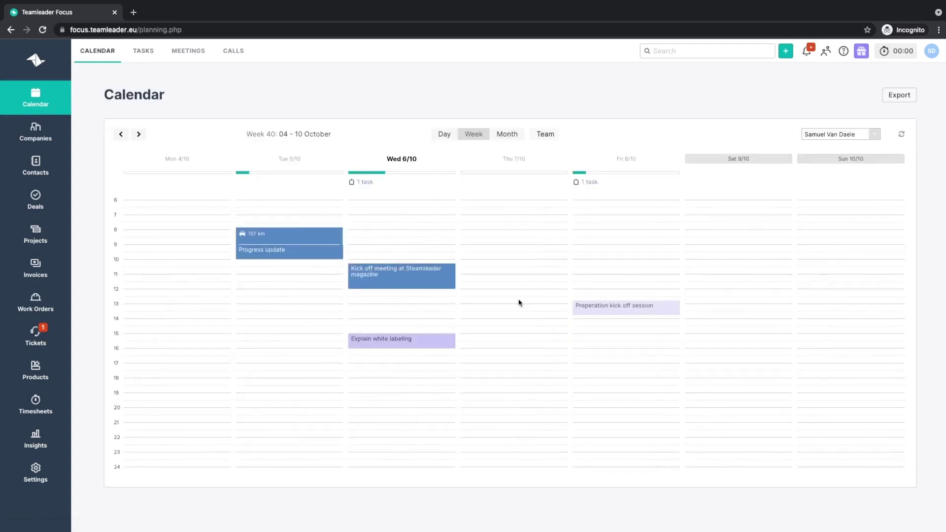
pyautogui.moveTo(520, 312); pyautogui.dragTo(521, 337)
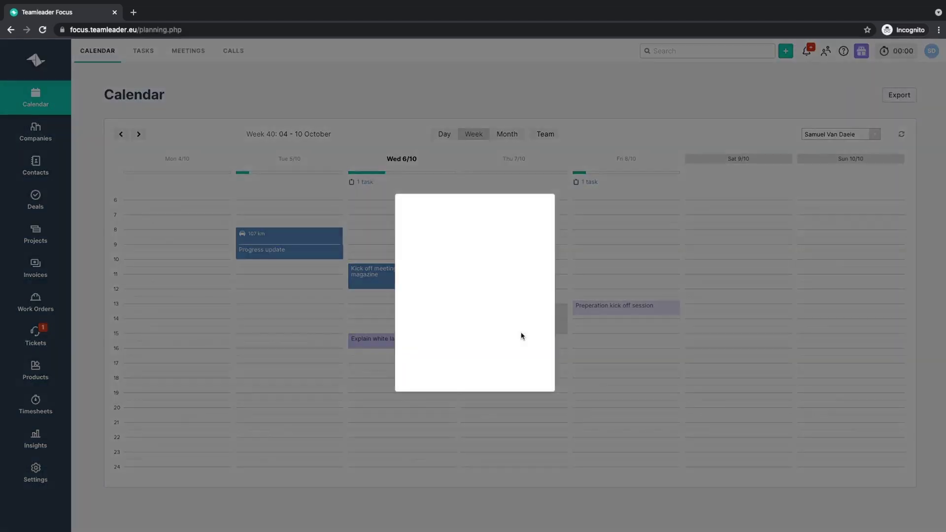
pyautogui.click(495, 276)
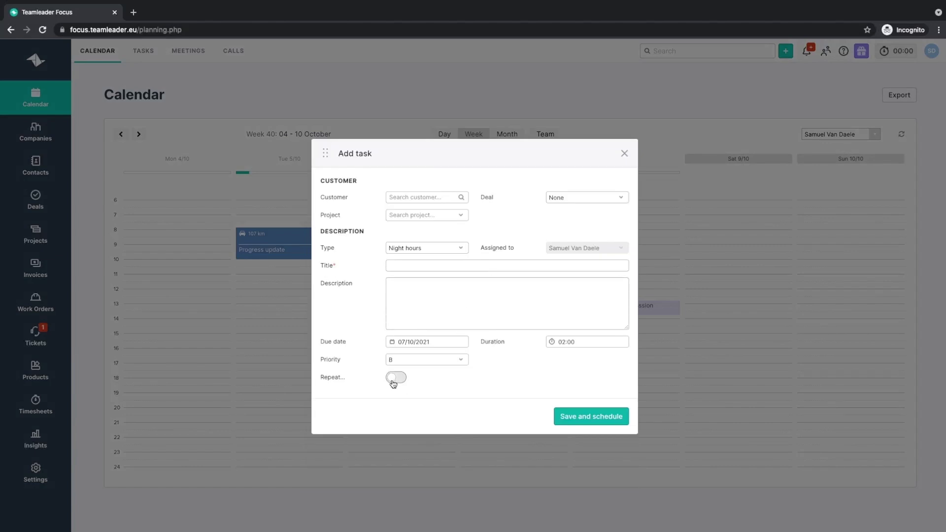
pyautogui.click(395, 378)
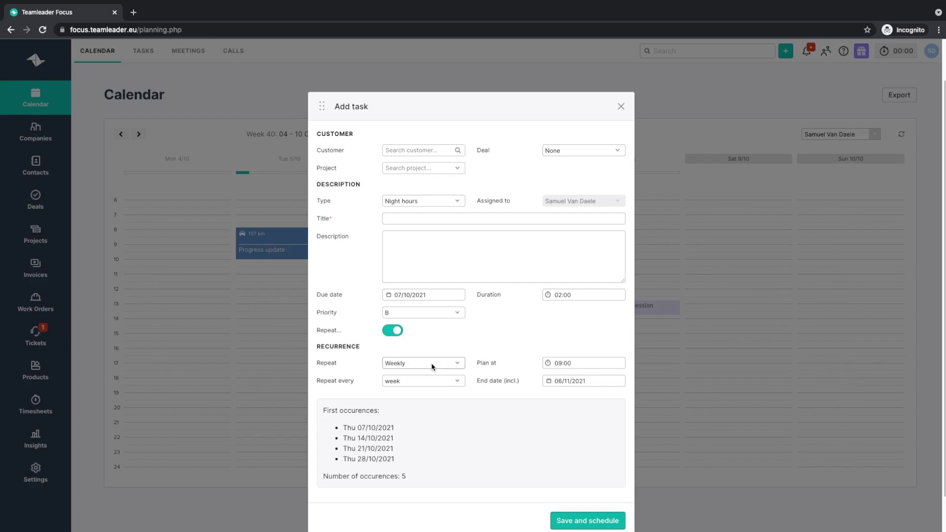
pyautogui.click(433, 367)
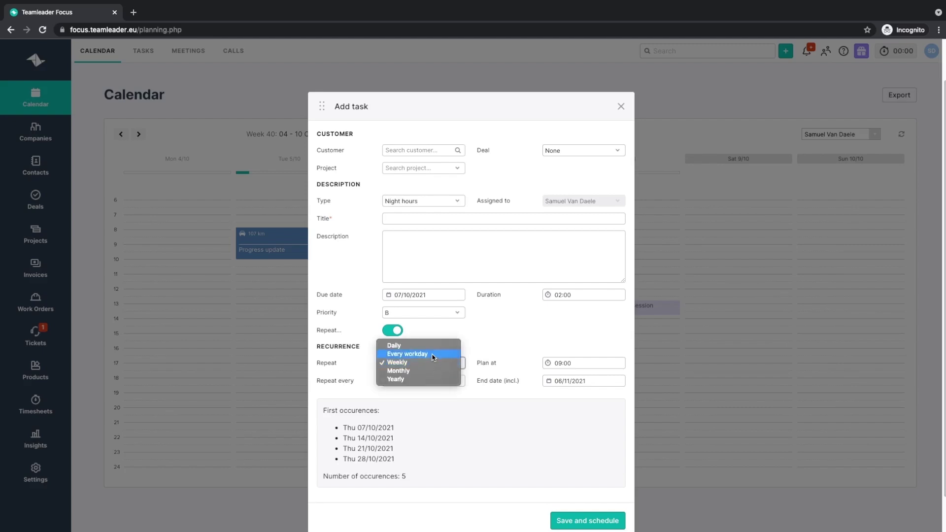
pyautogui.click(432, 355)
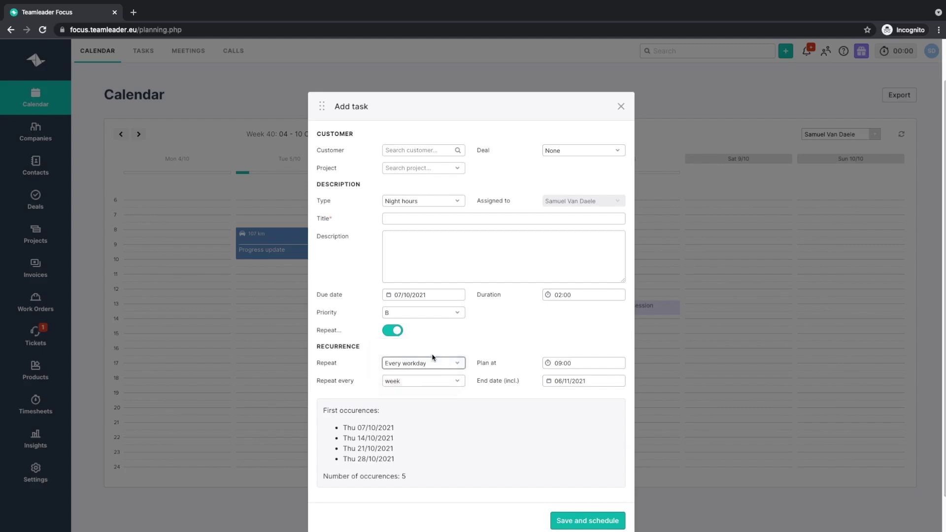
pyautogui.click(424, 220)
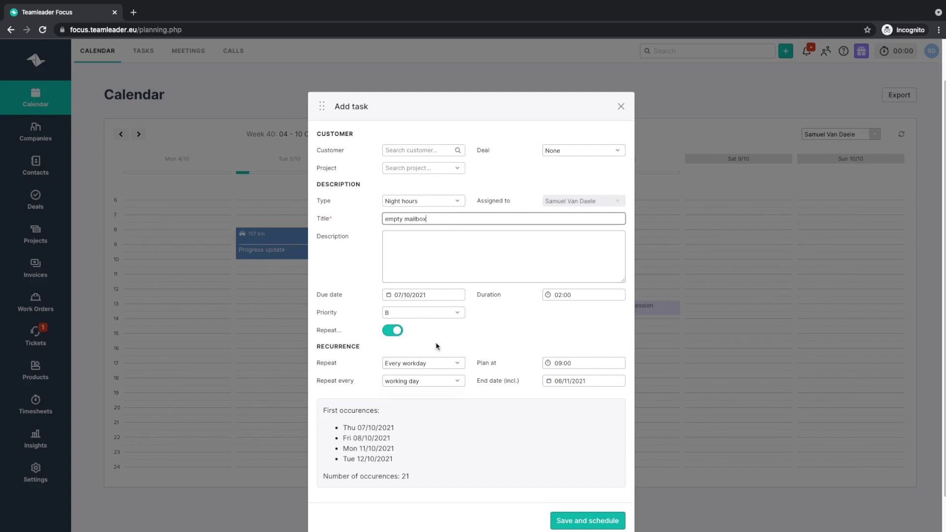
pyautogui.click(551, 384)
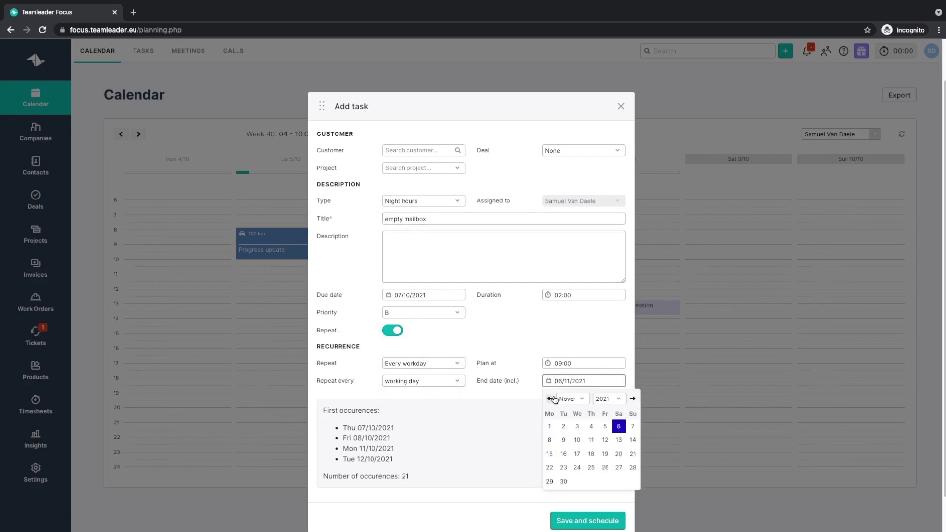
pyautogui.click(550, 399)
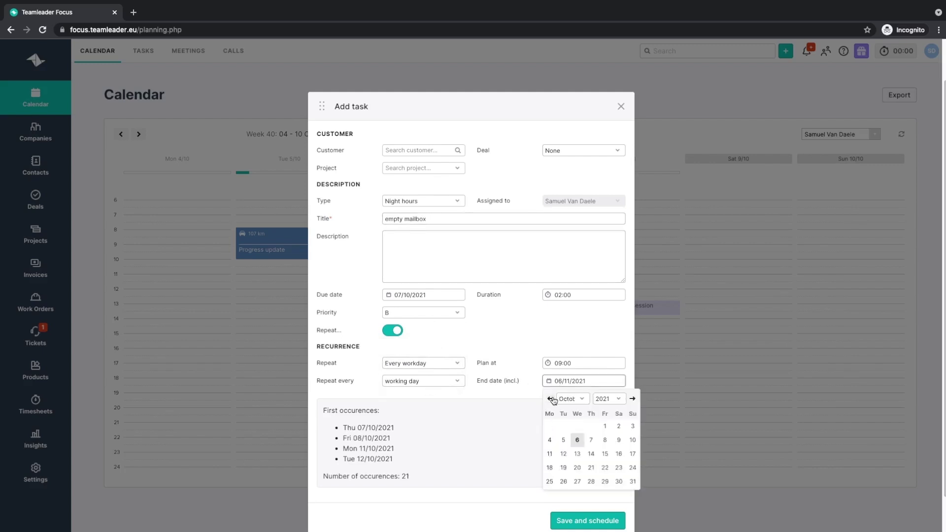
pyautogui.click(577, 482)
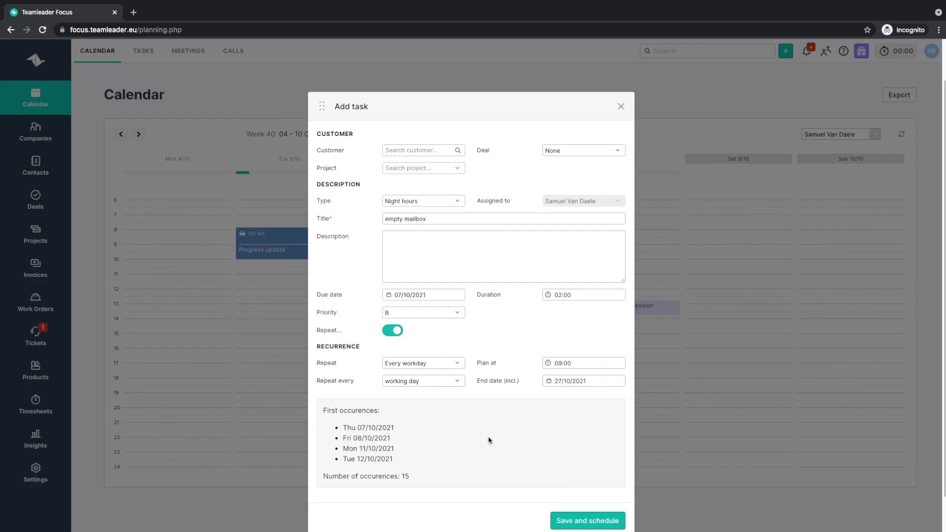
pyautogui.click(583, 524)
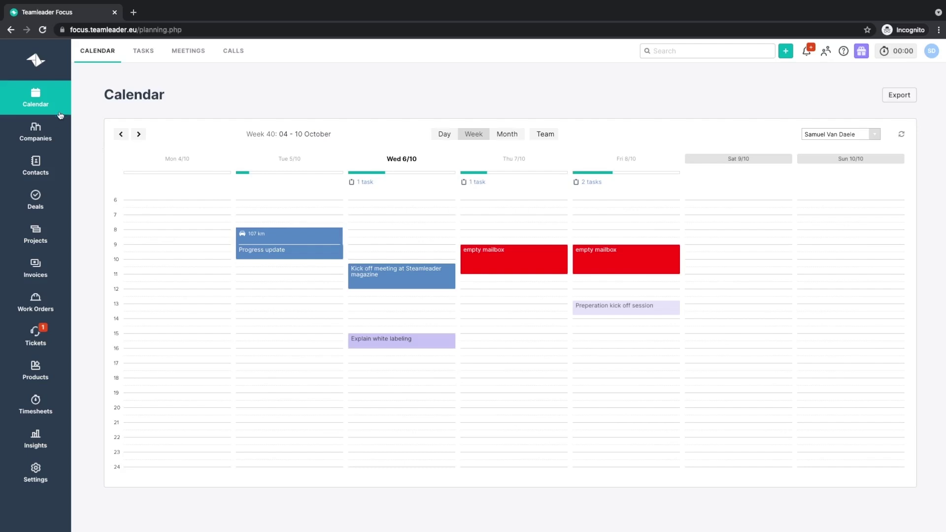
# Add a call for Stonecutters Inc. described 'Taee if interested in our services', keeping the current assignee.
pyautogui.click(47, 133)
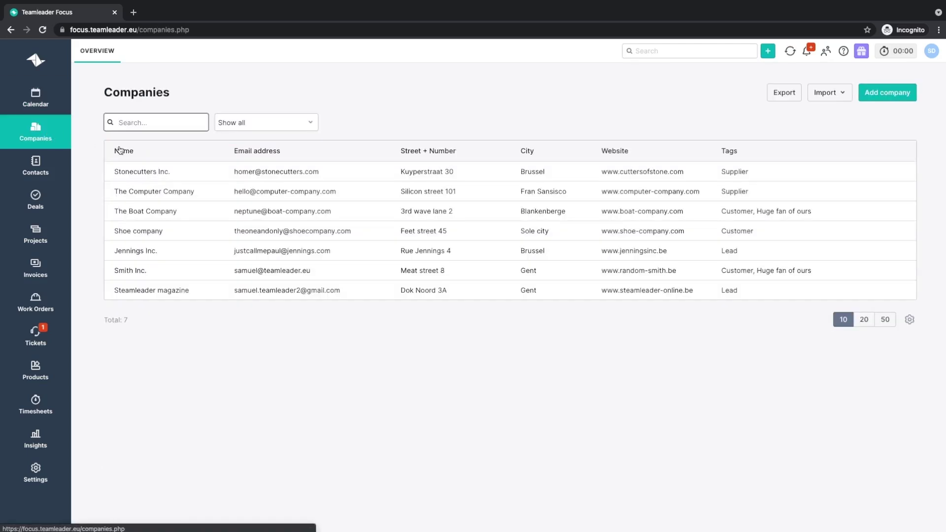
pyautogui.click(179, 174)
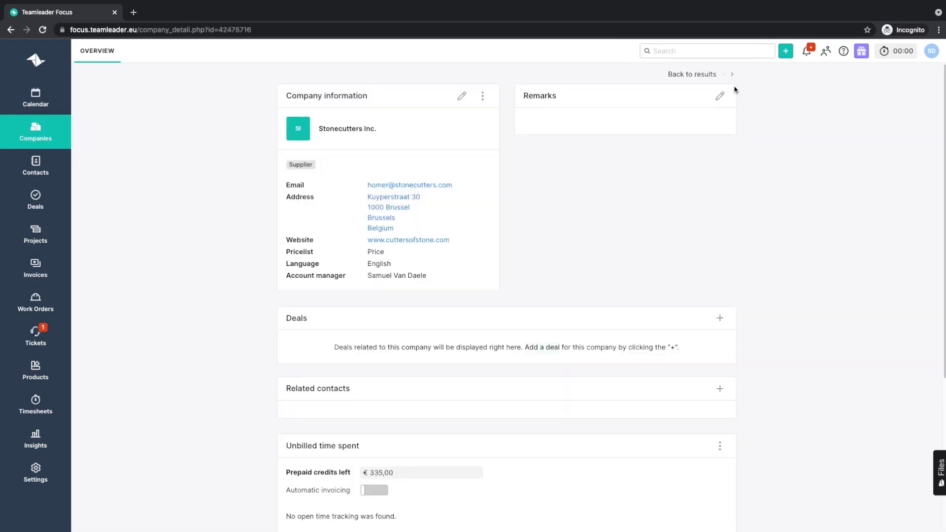
pyautogui.click(789, 55)
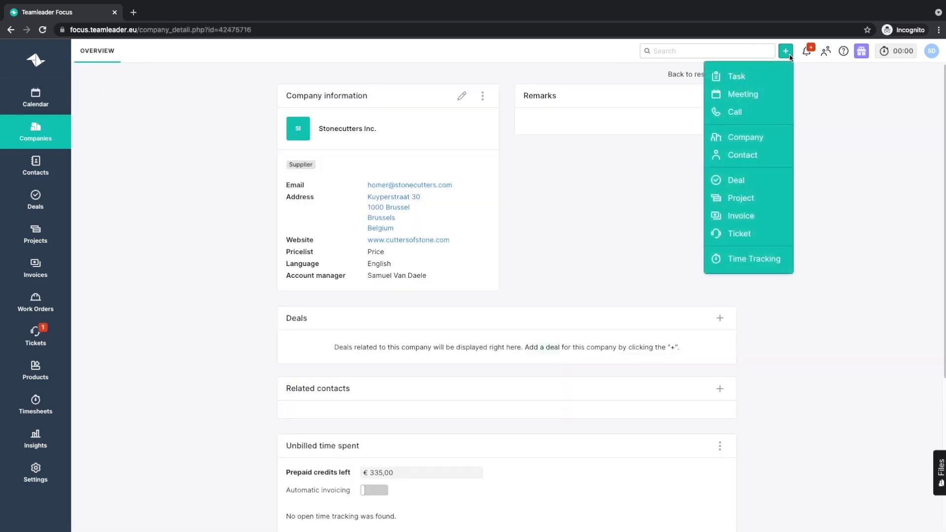
pyautogui.click(762, 114)
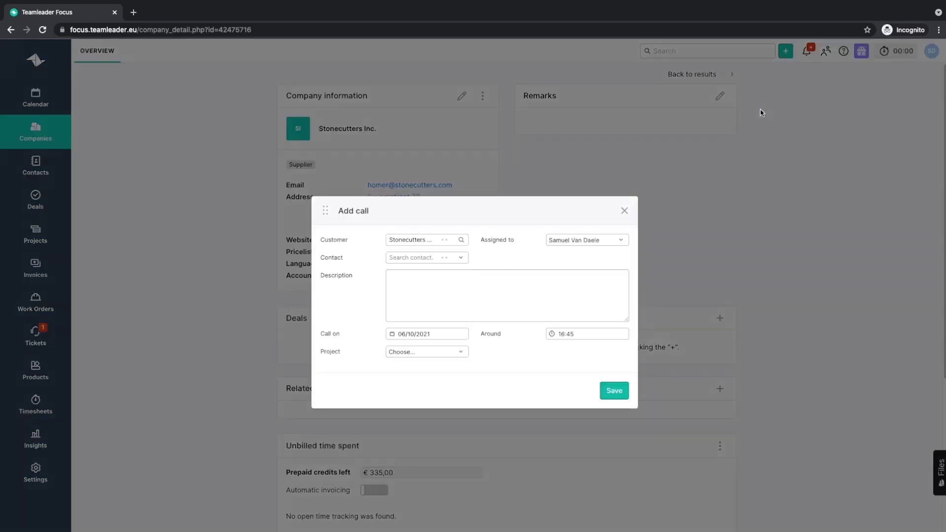
pyautogui.click(424, 261)
pyautogui.write('Ta')
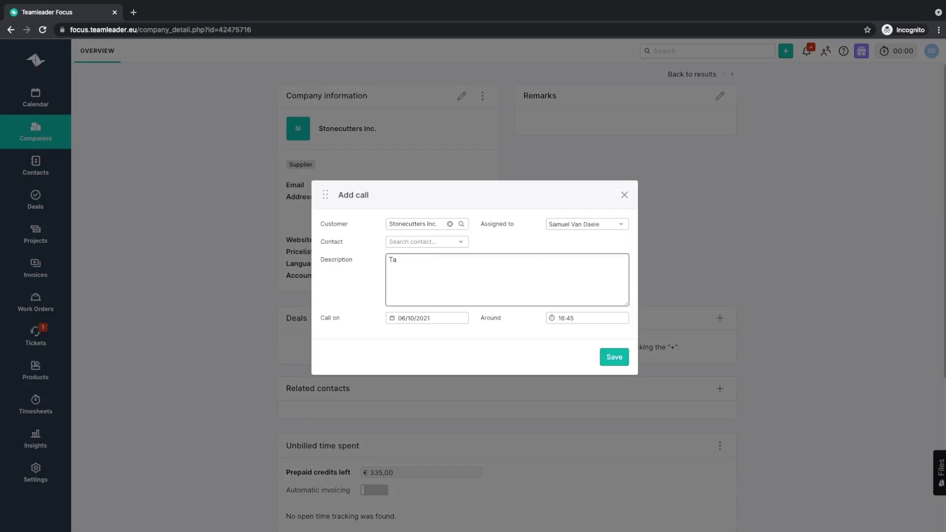
pyautogui.write('ee if interested in our services')
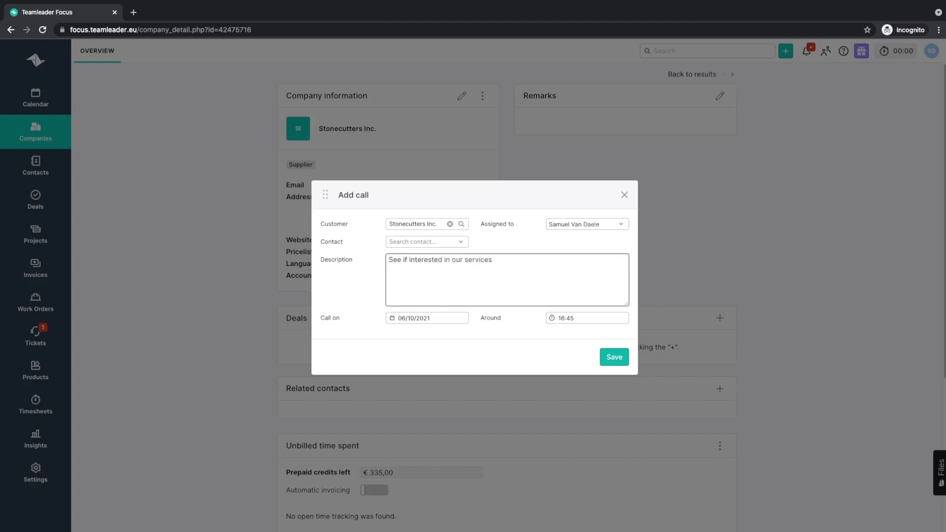
pyautogui.click(574, 227)
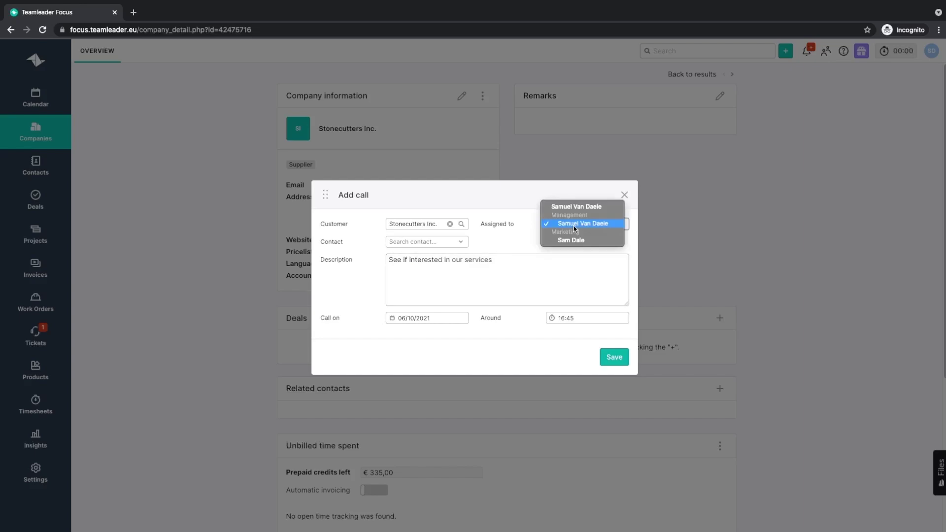
pyautogui.click(583, 289)
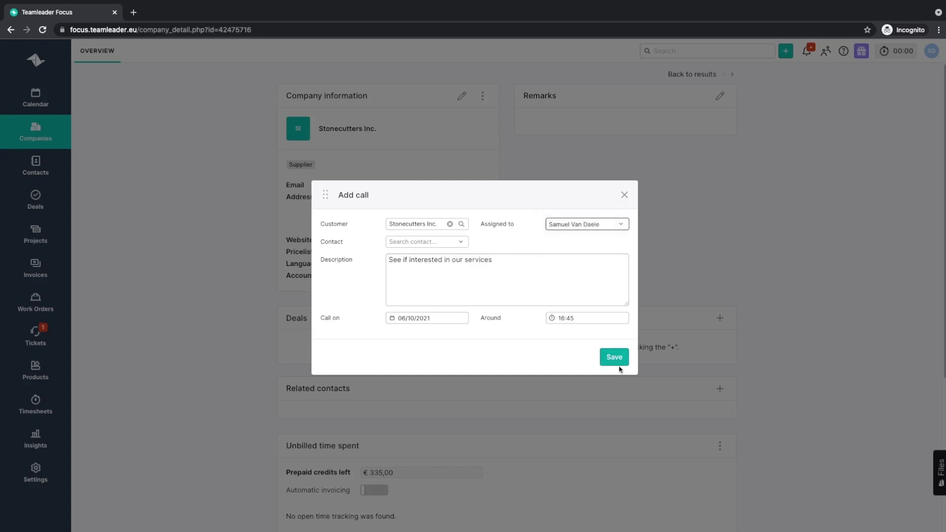
pyautogui.click(620, 361)
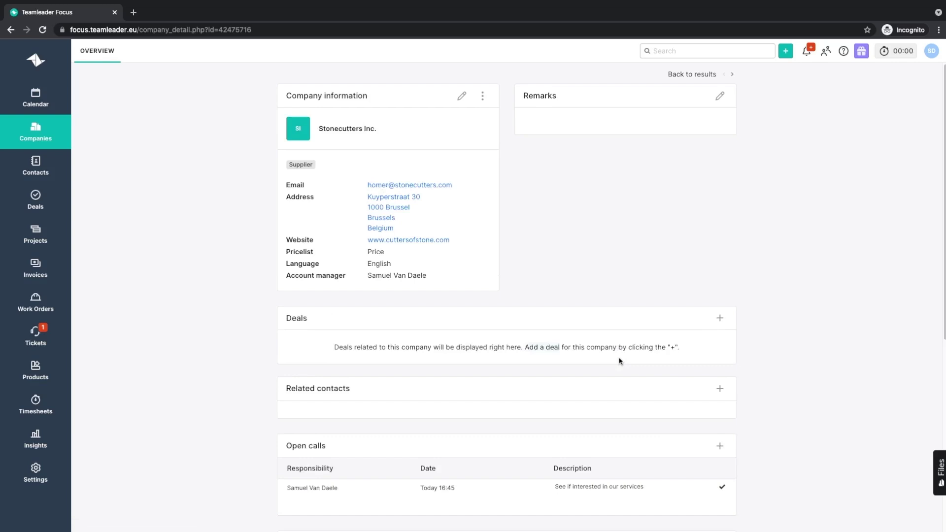
pyautogui.scroll(-3, 619, 361)
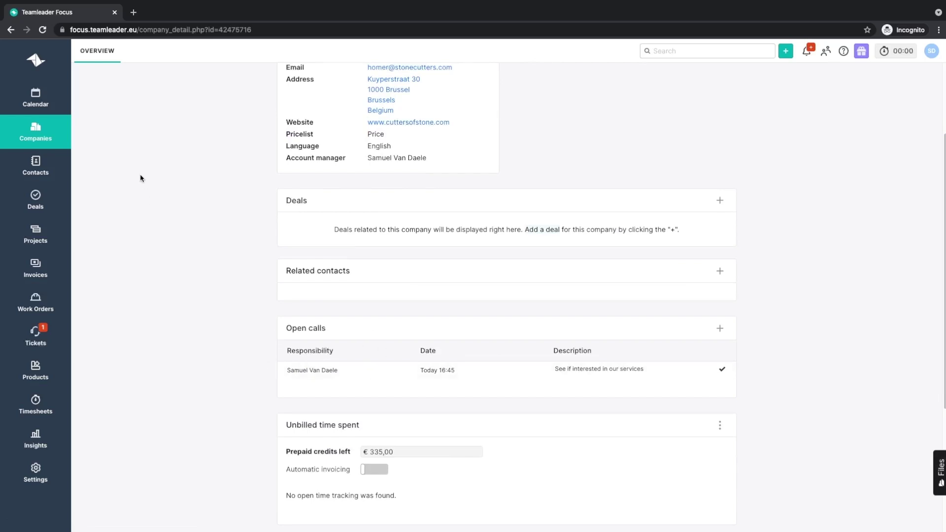
pyautogui.click(37, 107)
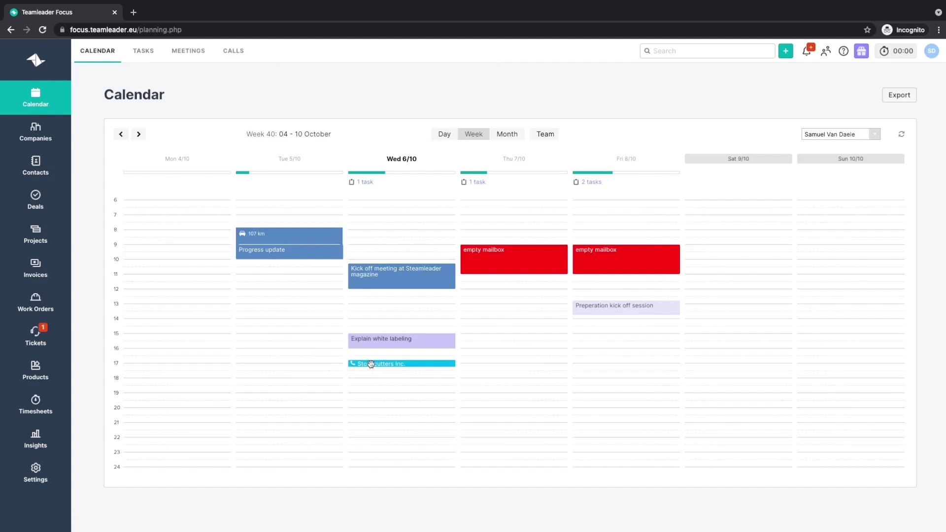
# Move the Stonecutters Inc. call to Thursday 08:00 and mark it done as Voicemail, summary 'VM - call later'.
pyautogui.moveTo(371, 364); pyautogui.dragTo(509, 234)
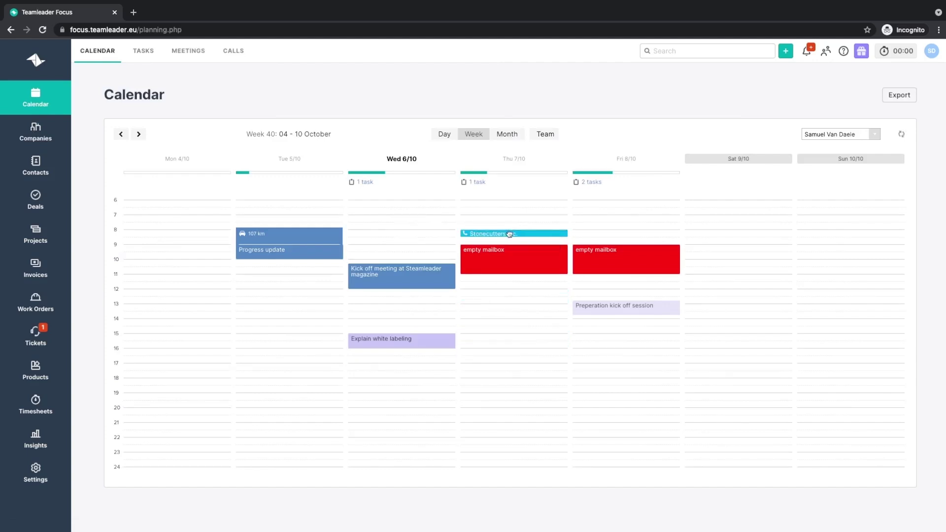
pyautogui.click(510, 234)
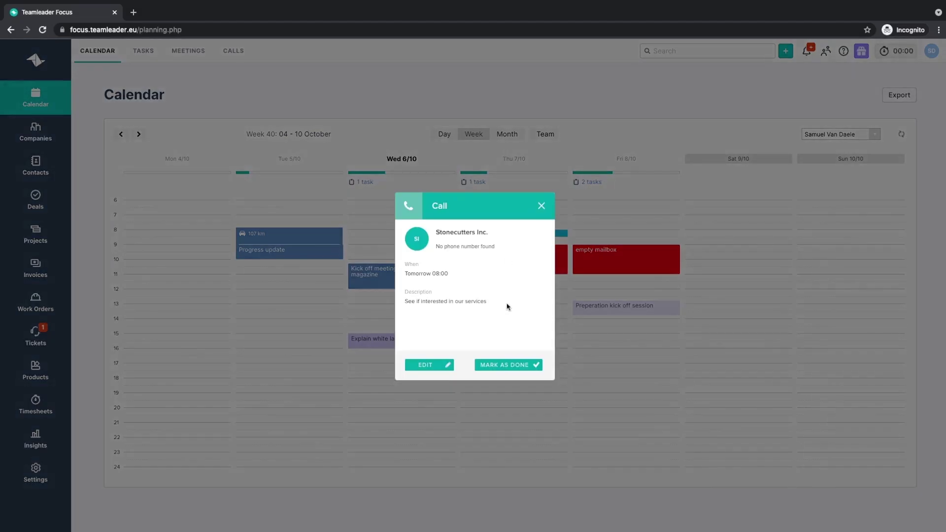
pyautogui.click(512, 366)
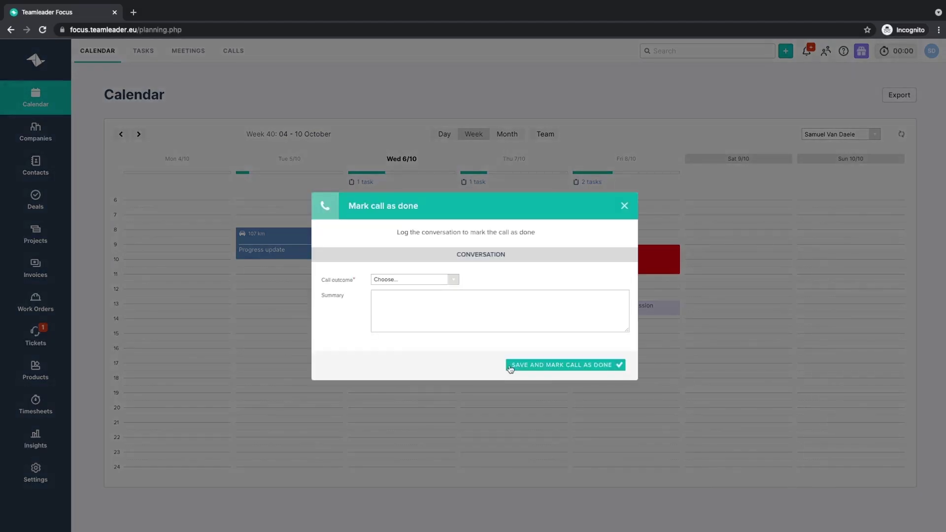
pyautogui.click(446, 281)
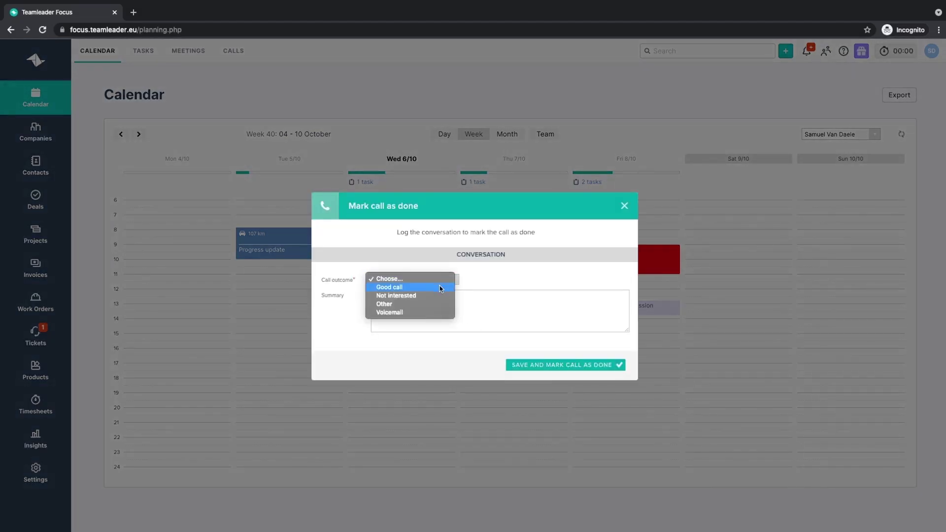
pyautogui.click(417, 313)
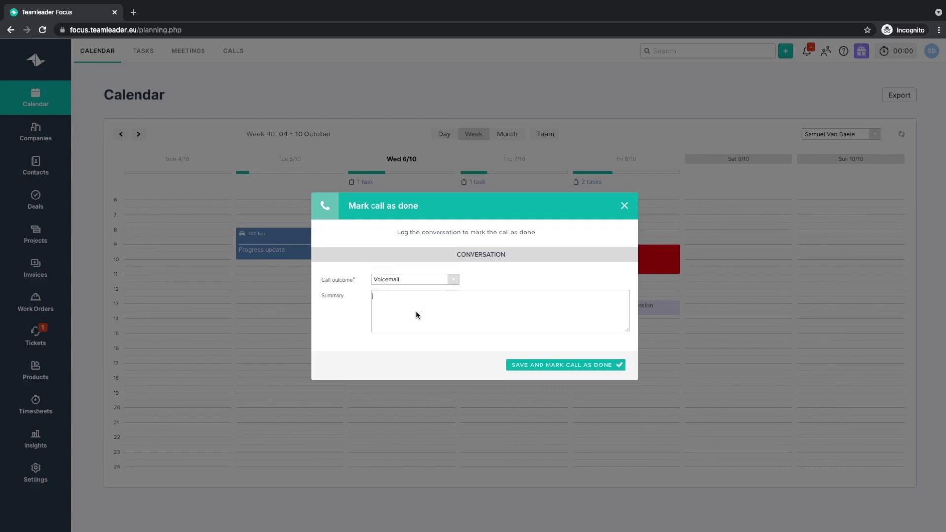
pyautogui.click(416, 312)
pyautogui.write('VM - call later')
pyautogui.click(515, 365)
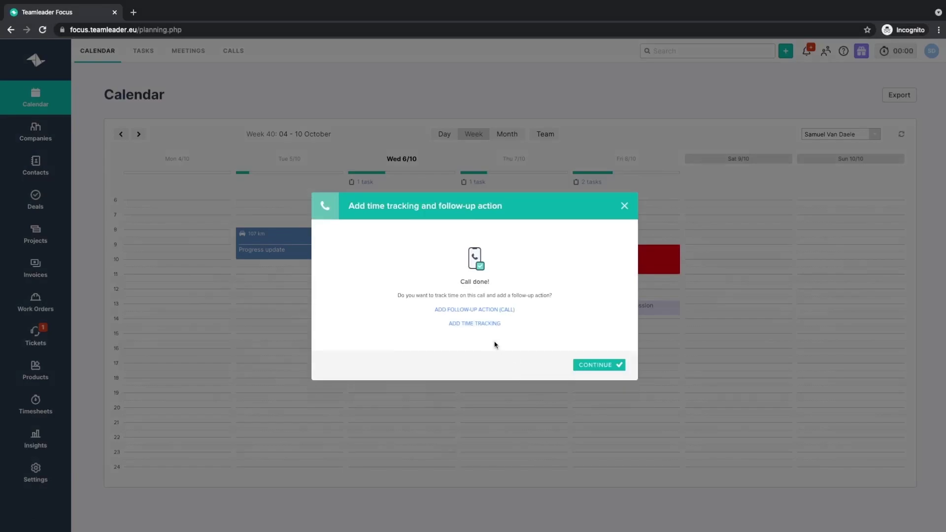
# Add a follow-up call described 'Callback' for Stonecutters Inc. on 13/10/2021.
pyautogui.click(487, 310)
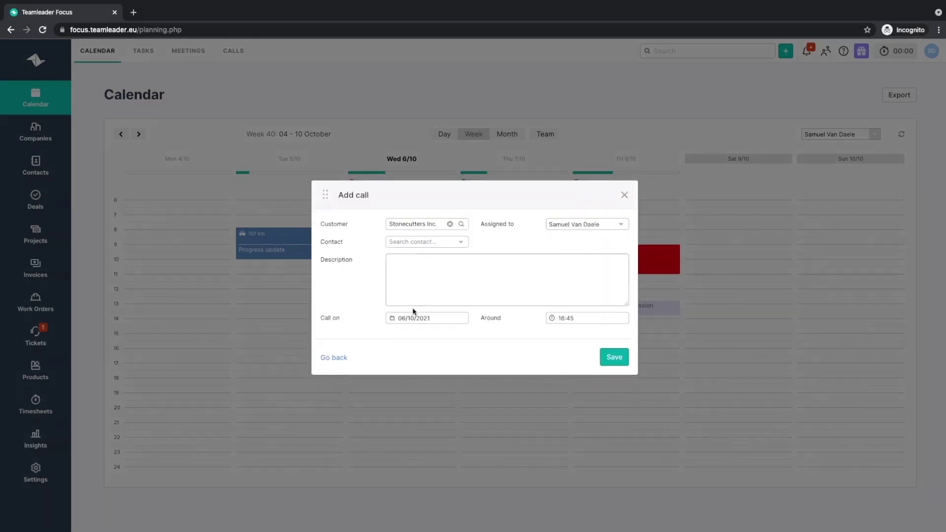
pyautogui.click(400, 319)
pyautogui.click(425, 395)
pyautogui.click(469, 303)
pyautogui.click(469, 297)
pyautogui.write('Callback')
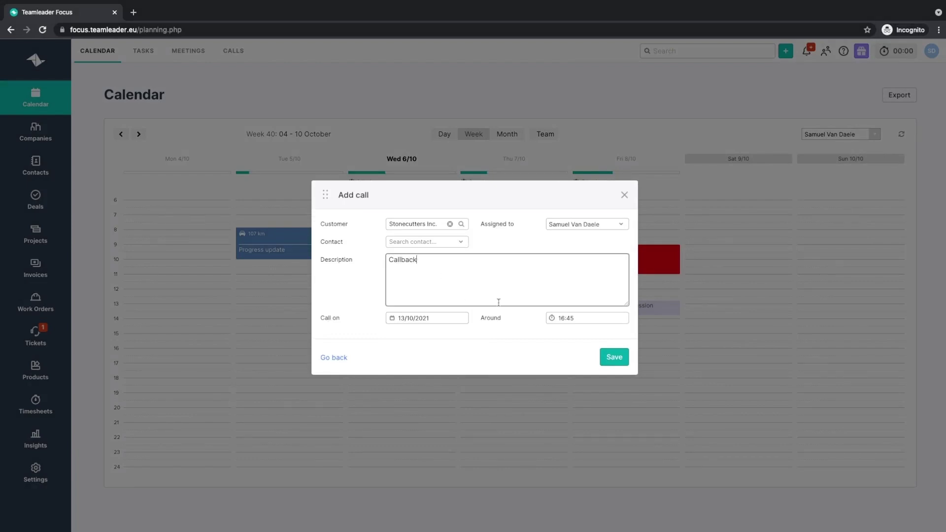
pyautogui.click(614, 357)
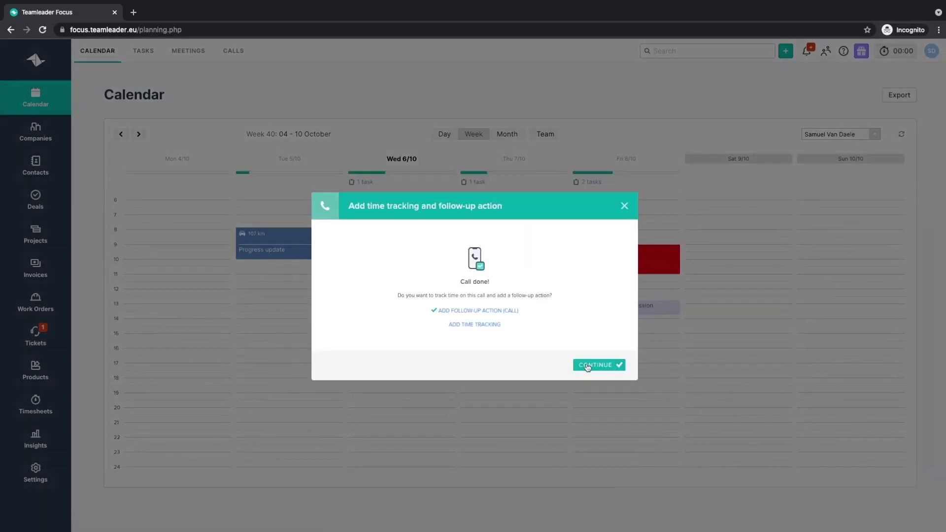
pyautogui.click(588, 365)
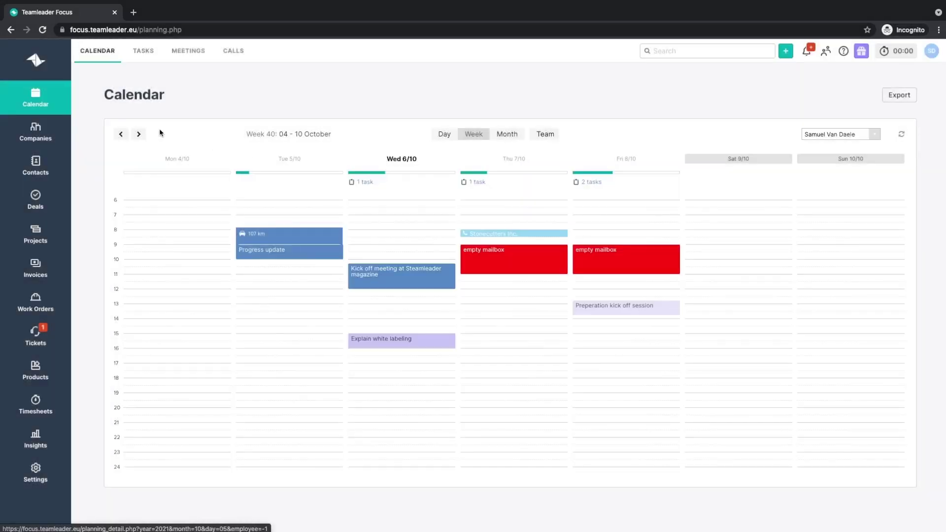
pyautogui.click(138, 135)
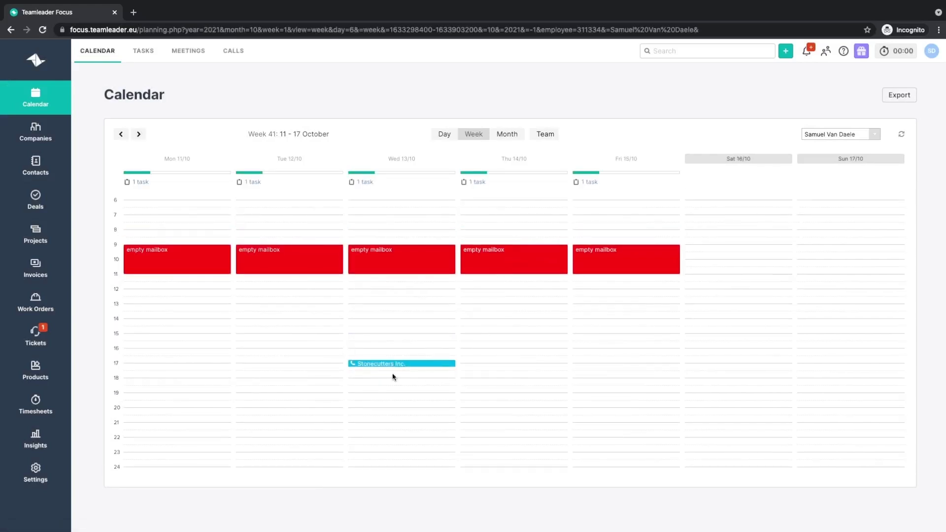
pyautogui.click(122, 136)
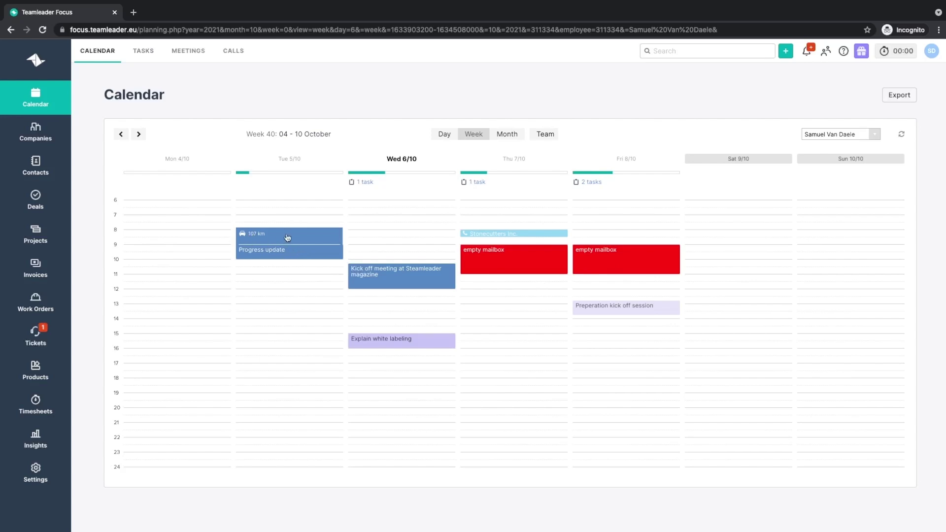
pyautogui.click(259, 239)
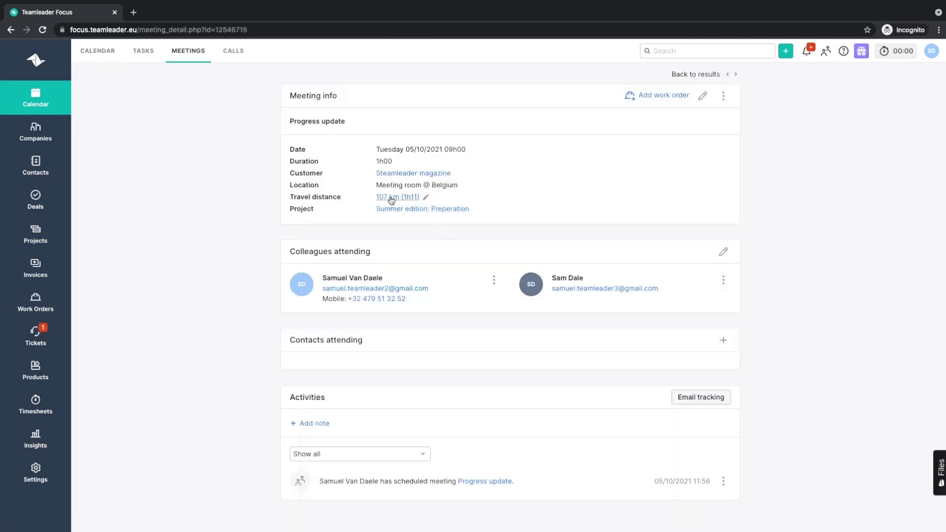
pyautogui.click(42, 94)
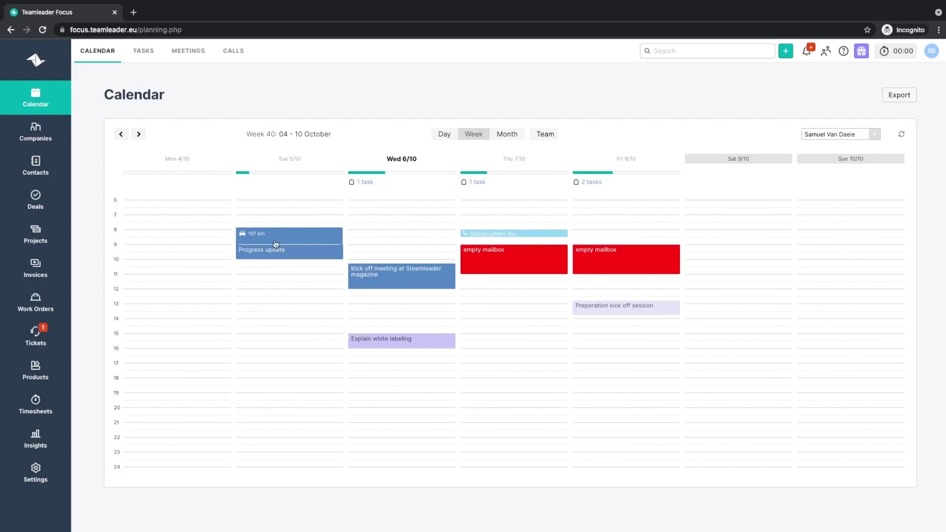
# Mark the Kick off meeting as done with a report enabled, saving its time tracking.
pyautogui.click(386, 279)
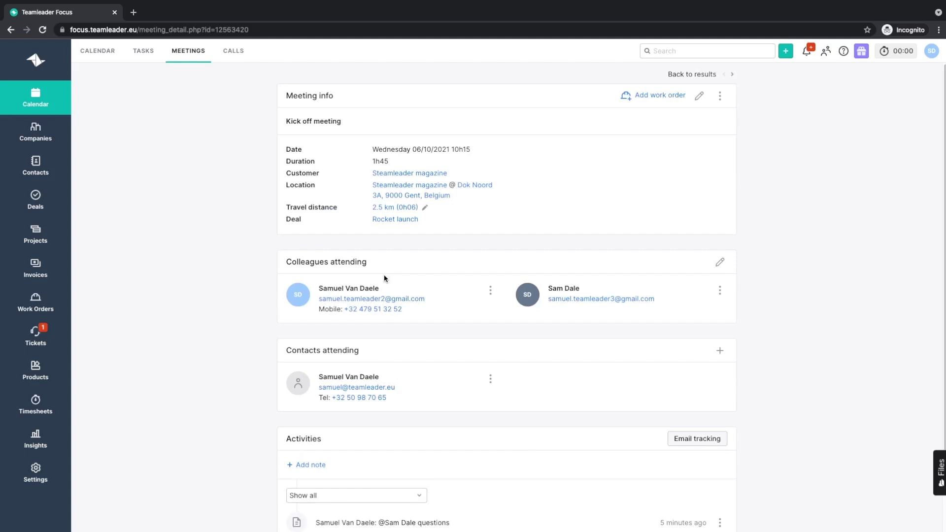
pyautogui.click(720, 96)
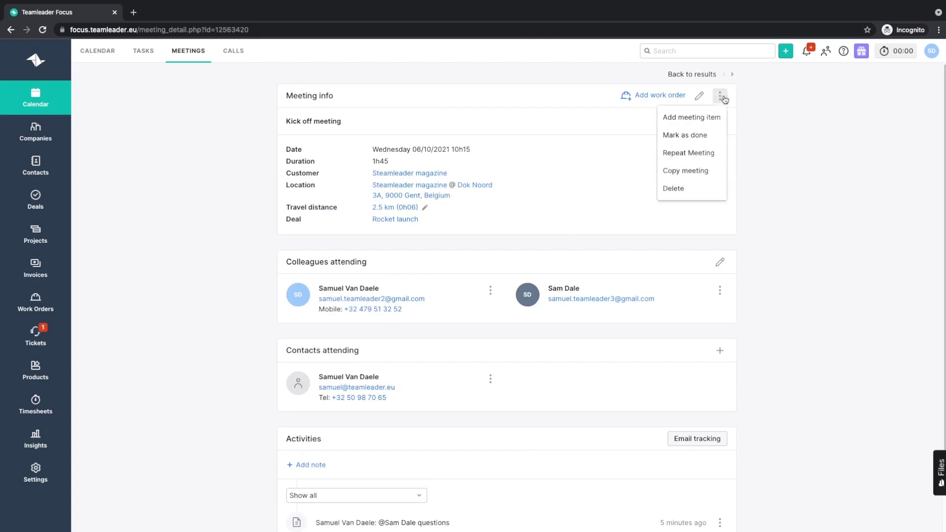
pyautogui.click(710, 136)
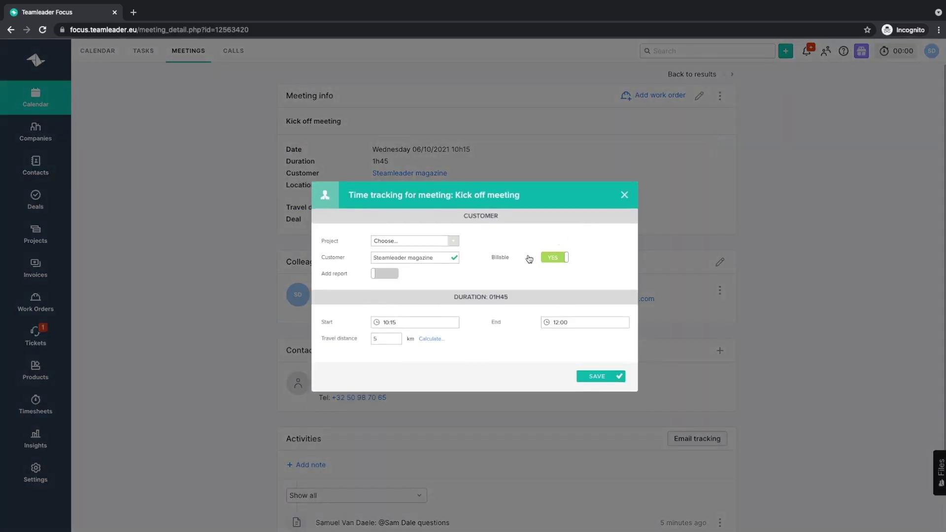
pyautogui.click(383, 274)
pyautogui.click(602, 380)
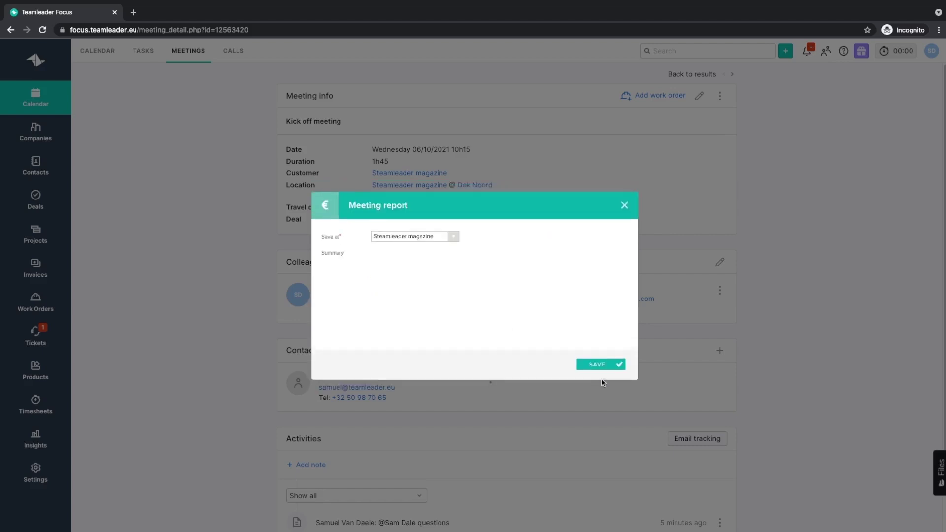
# Write the meeting report 'Summary of our meeting.' and save it.
pyautogui.click(457, 302)
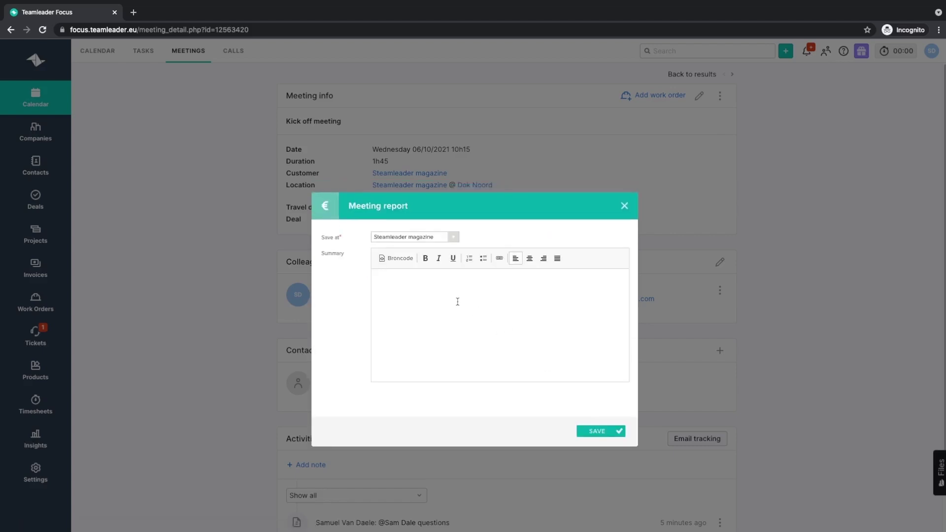
pyautogui.write('summ')
pyautogui.press('BackSpace')
pyautogui.press('BackSpace')
pyautogui.press('BackSpace')
pyautogui.write('ummary of our meetin')
pyautogui.click(600, 434)
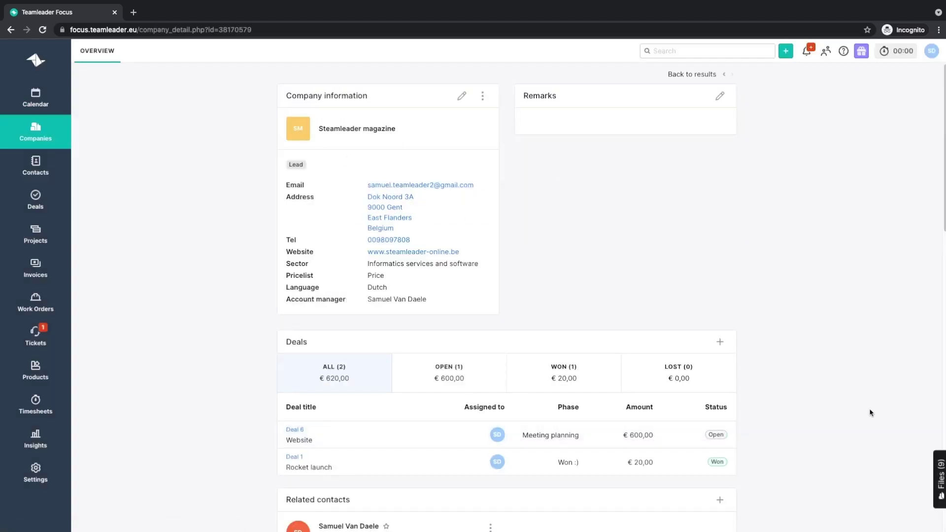
# Preview the new Kick off meeting report PDF in the company's files, discarding an email draft of it.
pyautogui.click(941, 482)
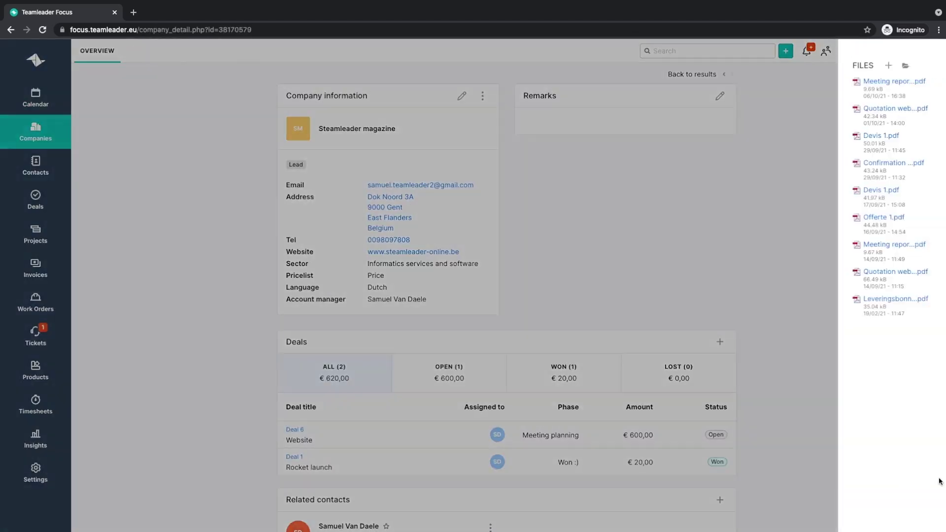
pyautogui.click(876, 90)
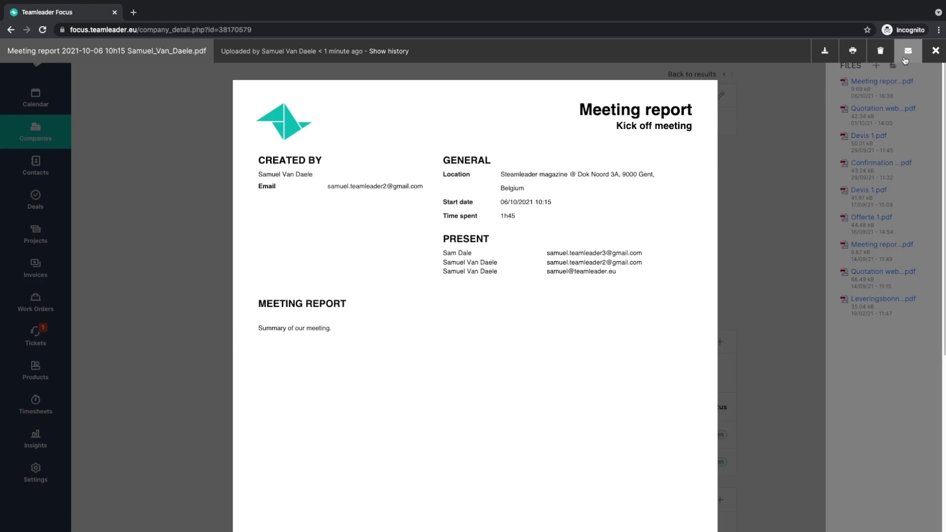
pyautogui.click(906, 58)
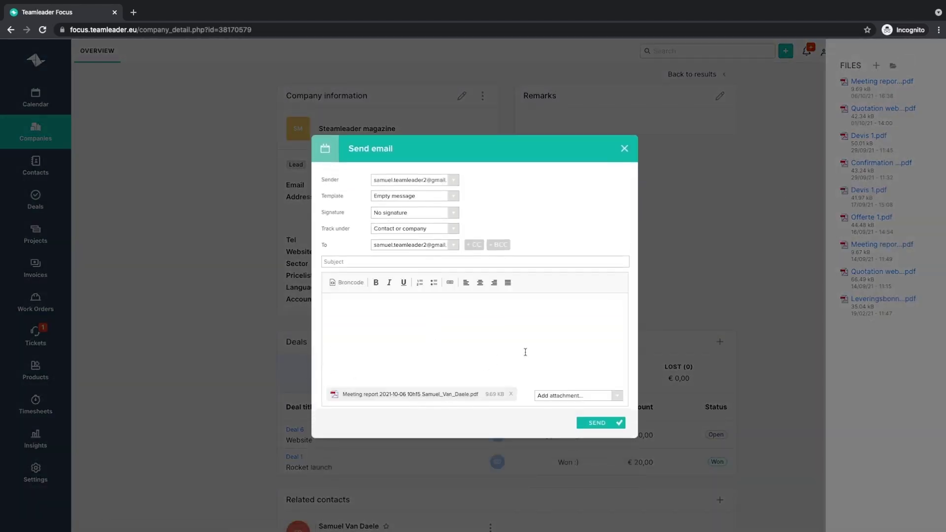
pyautogui.click(625, 149)
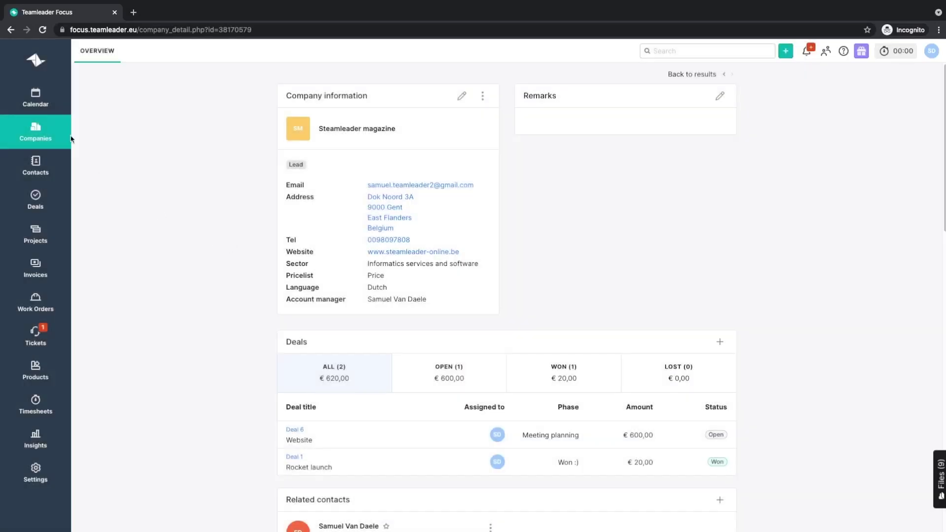
# Look at the Stonecutters Inc. page and its quick-add menu, then return to the week 40 calendar.
pyautogui.click(40, 102)
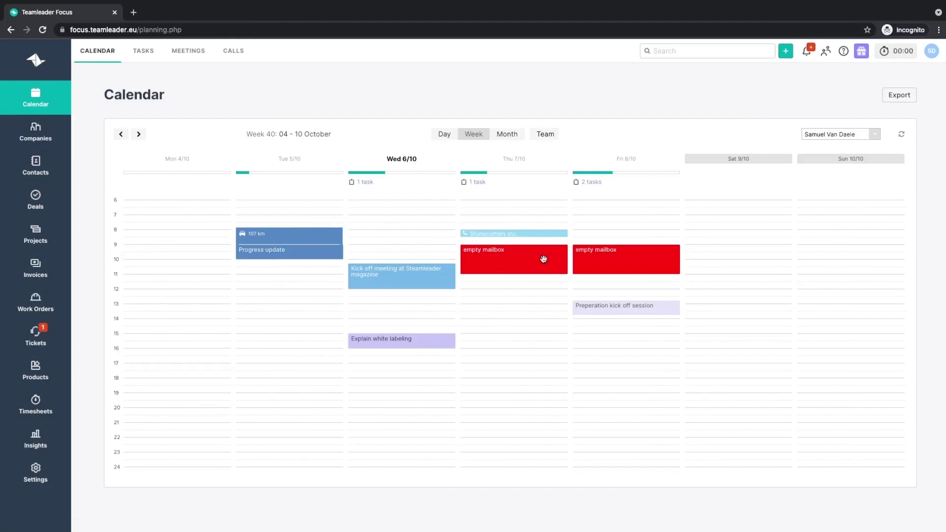
pyautogui.click(48, 133)
pyautogui.click(164, 176)
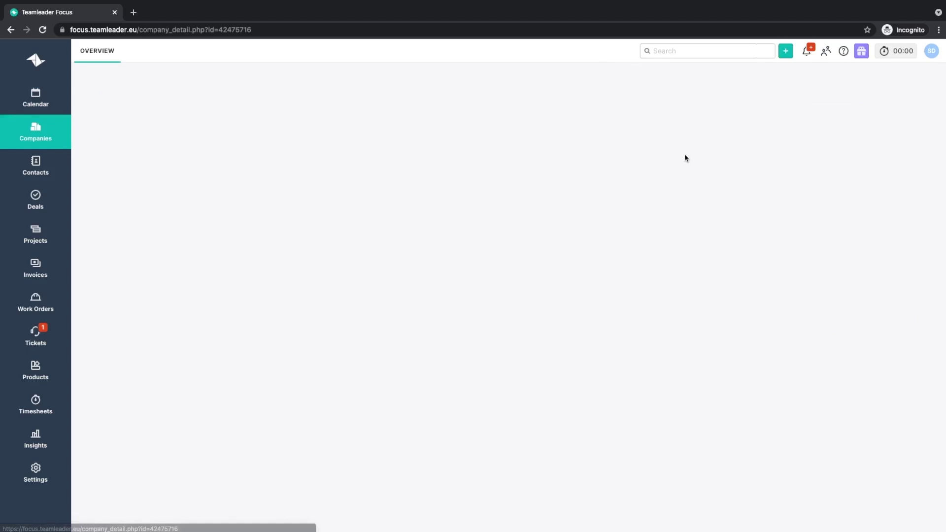
pyautogui.click(785, 55)
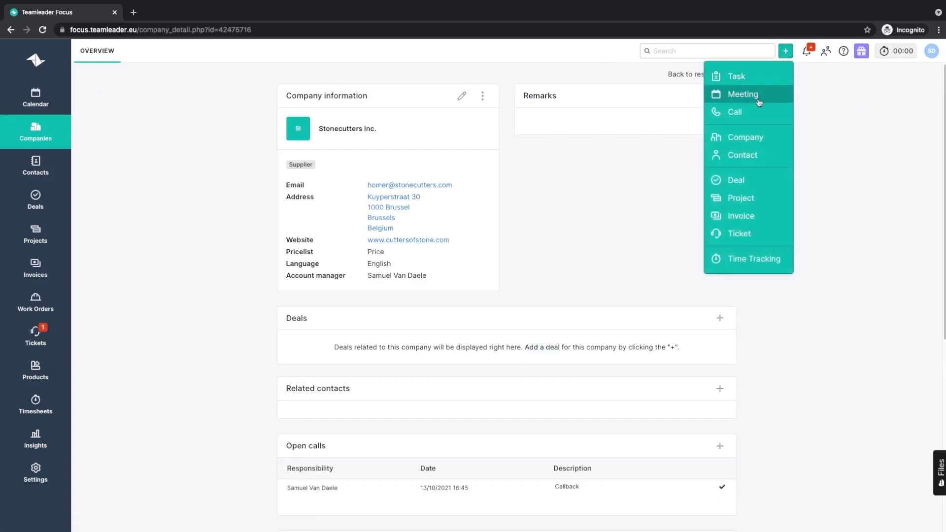
pyautogui.click(44, 101)
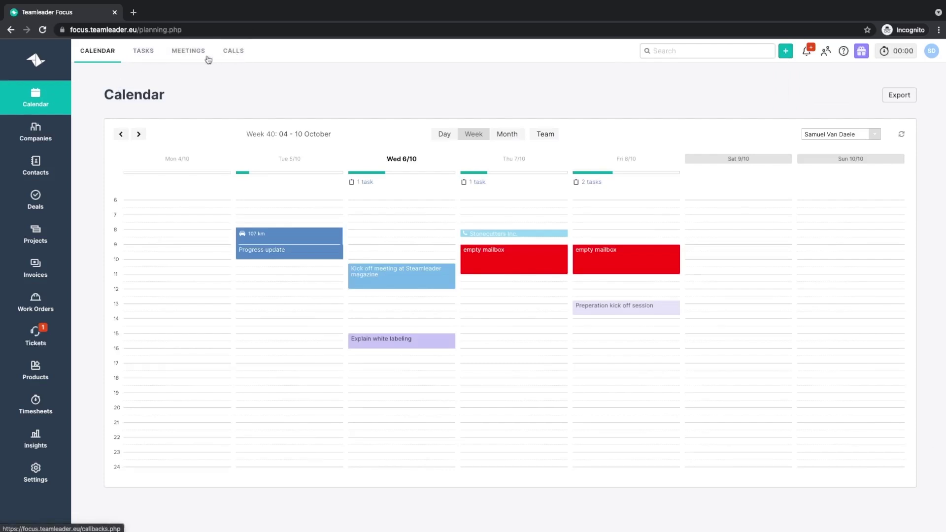
# In the Tasks list, switch the co-worker filter from one co-worker to show all tasks.
pyautogui.click(144, 52)
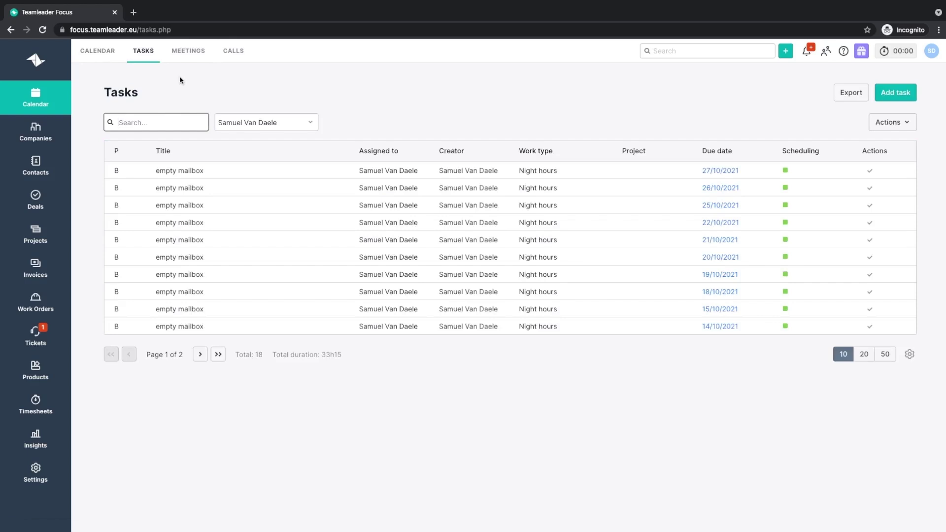
pyautogui.click(268, 121)
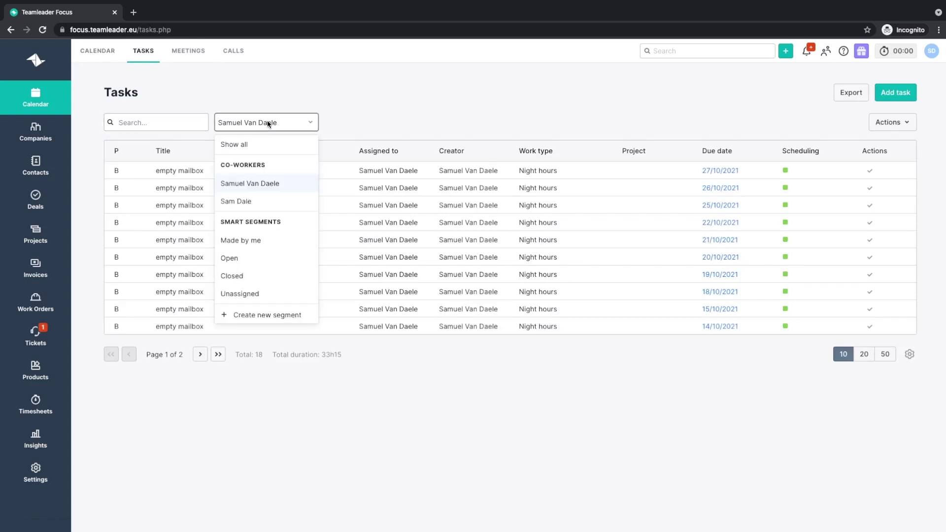
pyautogui.click(266, 201)
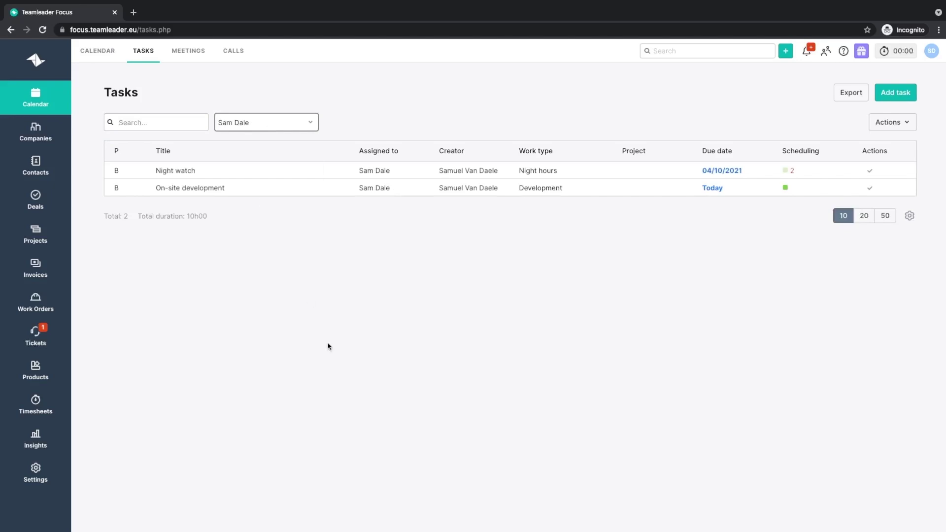
pyautogui.click(263, 127)
pyautogui.click(260, 145)
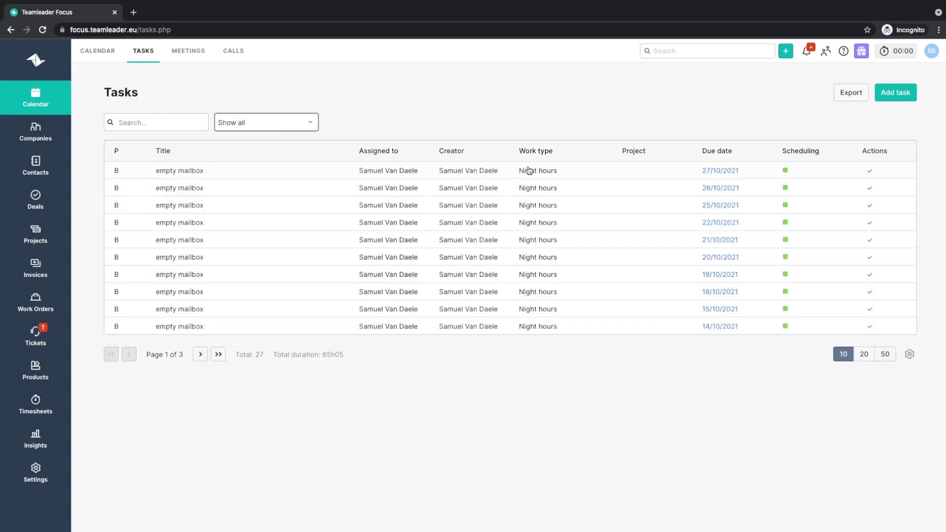
# Sort the 27 tasks by creator, then title, and finally by due date.
pyautogui.click(465, 153)
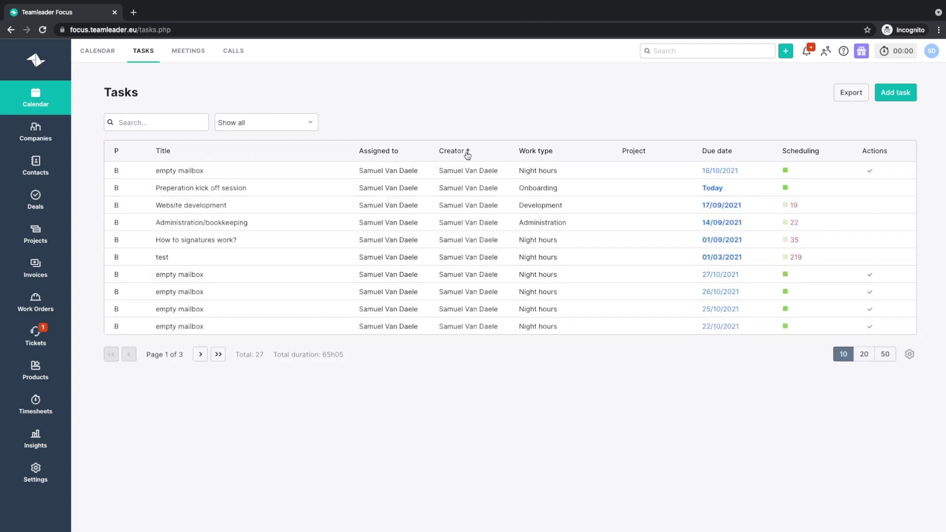
pyautogui.click(168, 152)
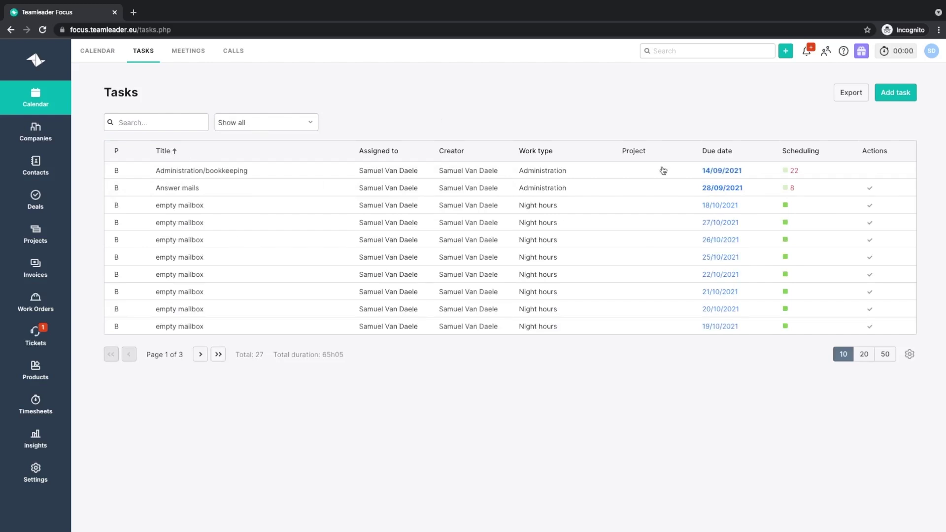
pyautogui.click(723, 152)
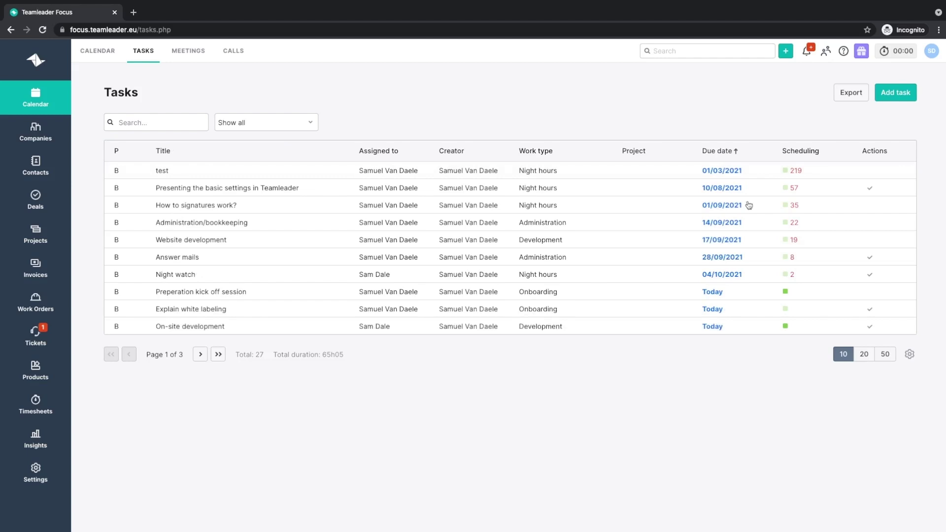
# Add a Date added column to the Tasks table's column layout and save it.
pyautogui.click(911, 356)
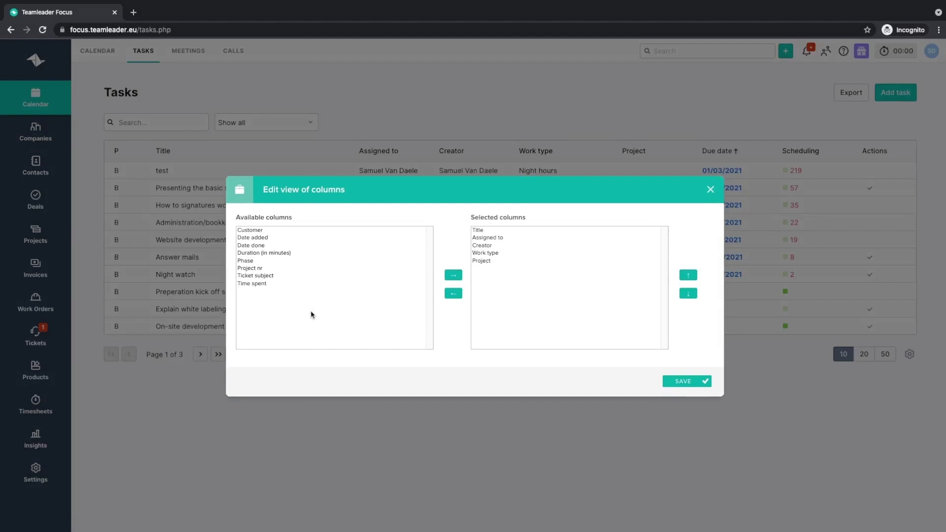
pyautogui.doubleClick(265, 239)
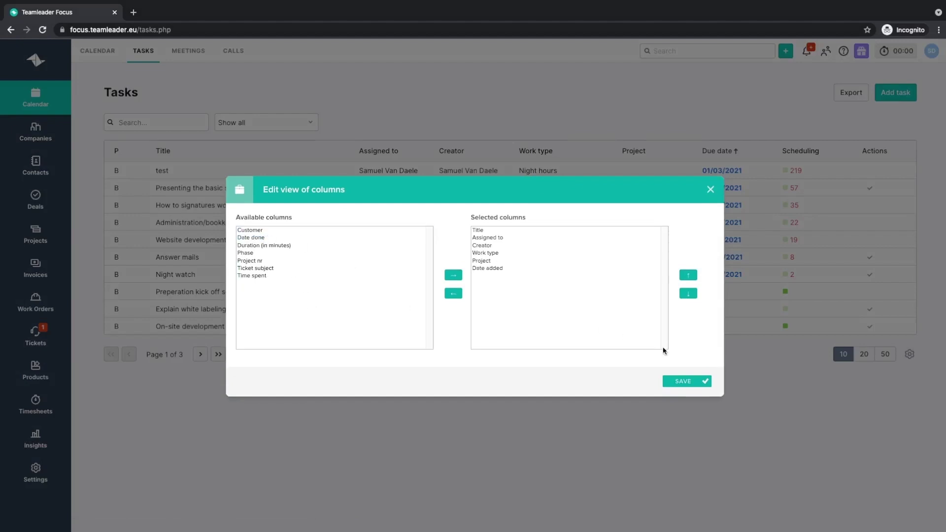
pyautogui.click(693, 383)
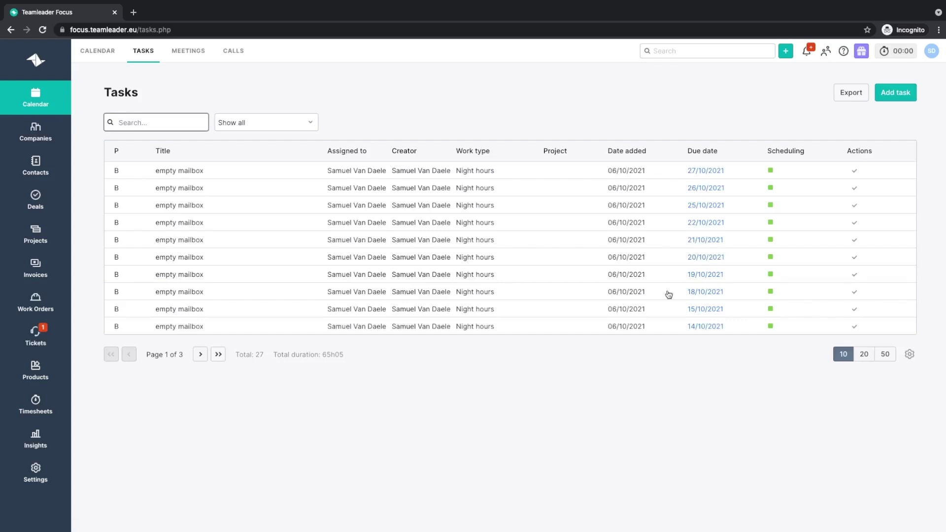
# Sort the tasks by Date added, newest first, then switch to the Meetings list.
pyautogui.click(635, 151)
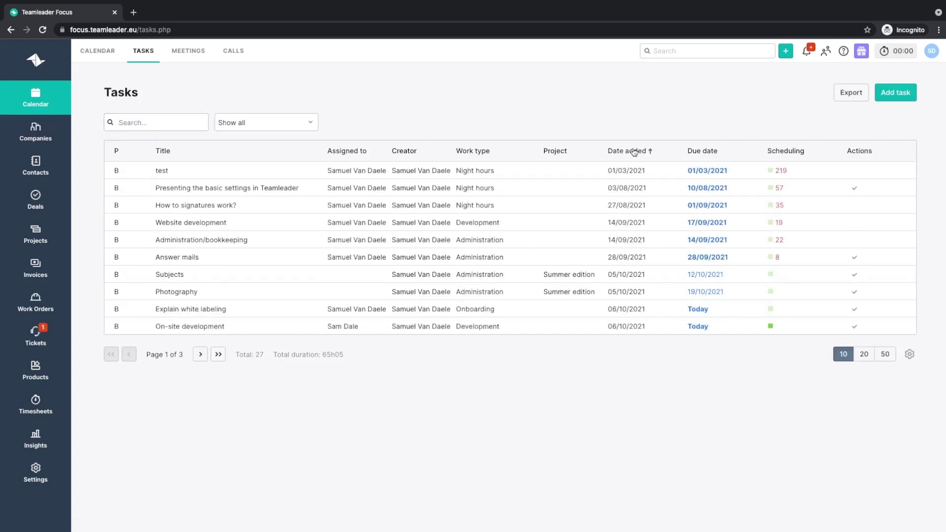
pyautogui.click(635, 151)
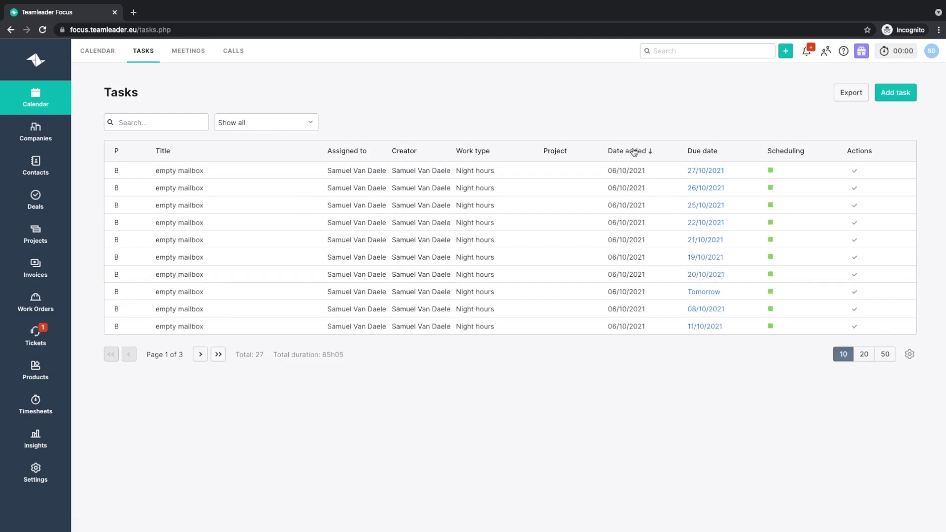
pyautogui.click(192, 60)
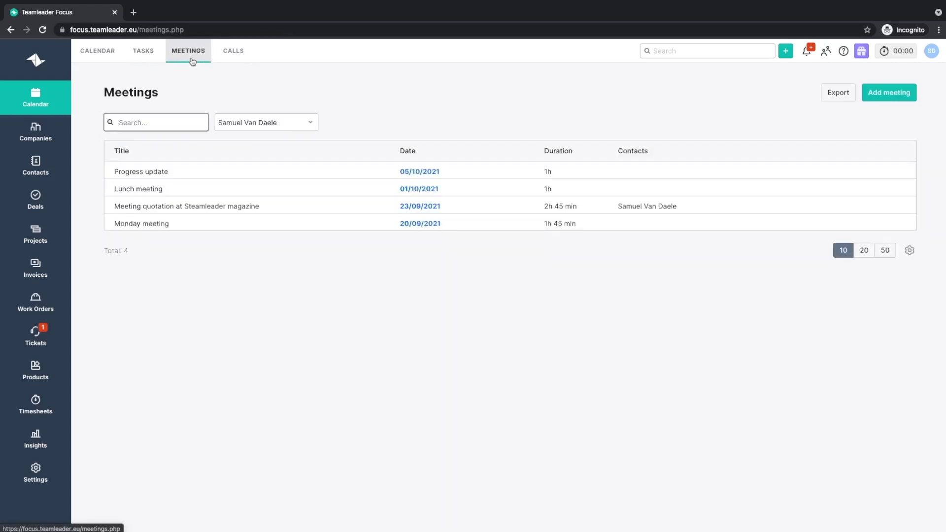
# Look over the Meetings filter and the Calls list, then return to Tasks.
pyautogui.click(268, 123)
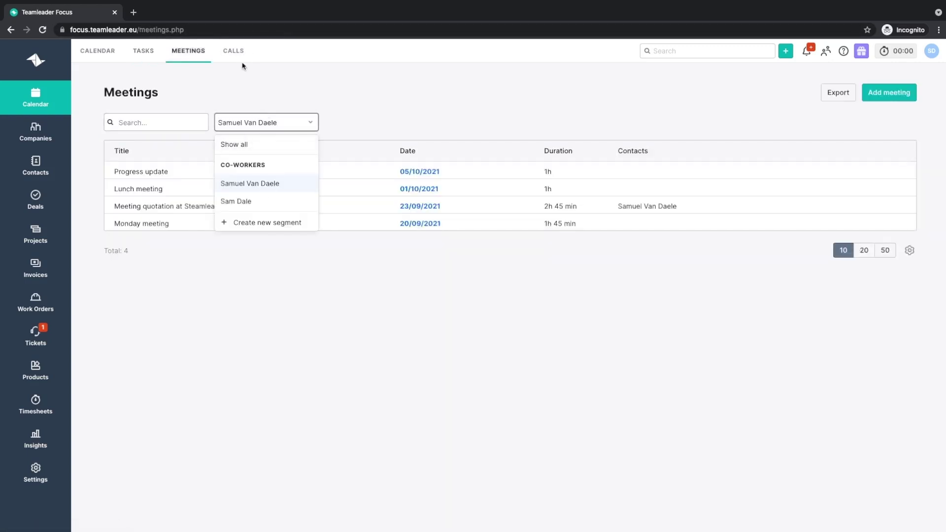
pyautogui.click(233, 50)
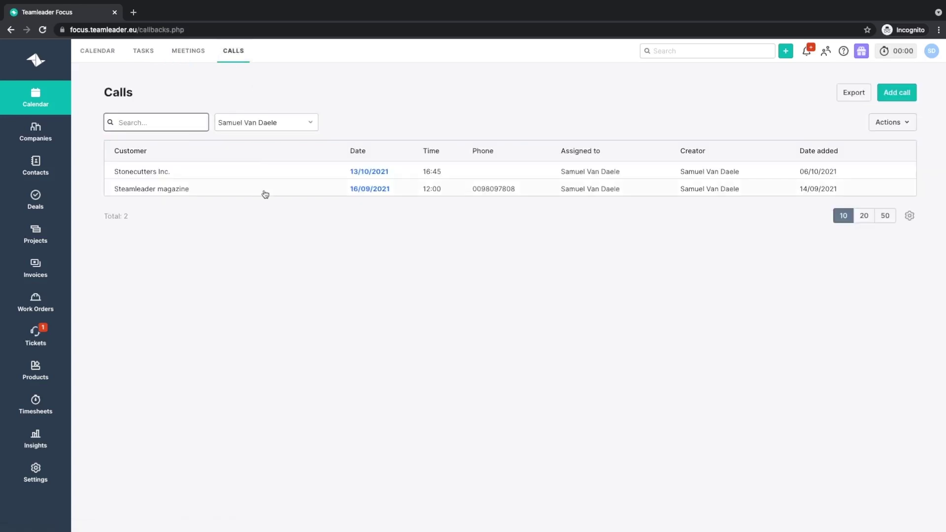
pyautogui.click(150, 56)
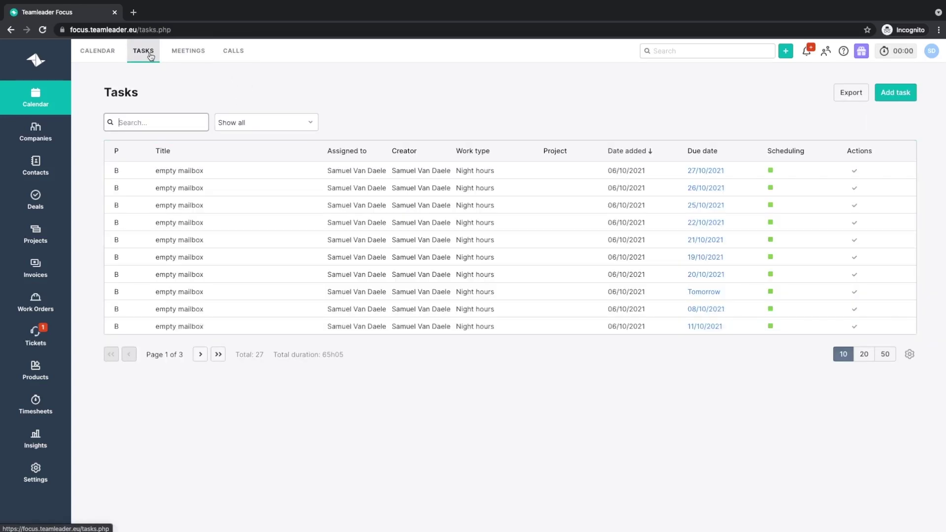
# Filter the tasks to the Made by me segment, showing 27 tasks.
pyautogui.click(270, 124)
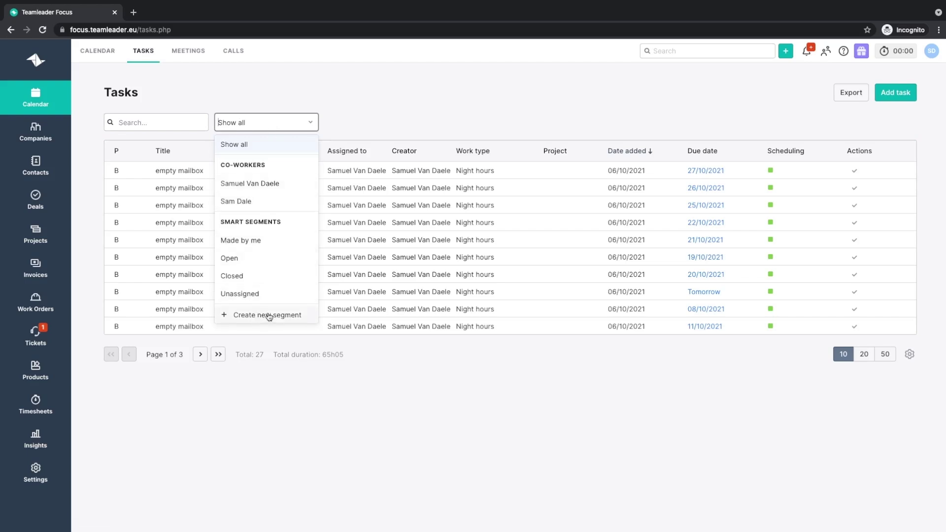
pyautogui.click(248, 241)
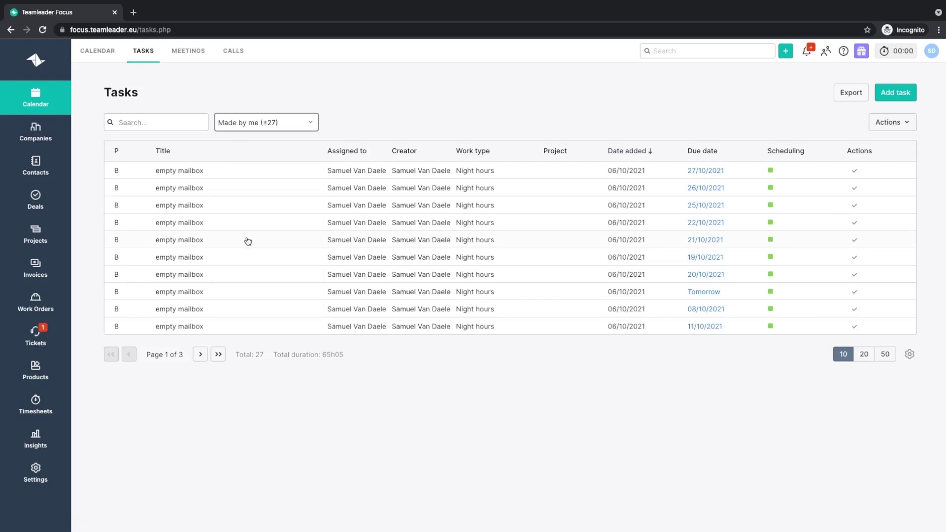
pyautogui.click(299, 130)
# Start a new task segment with a rule that filters on Work type.
pyautogui.click(254, 316)
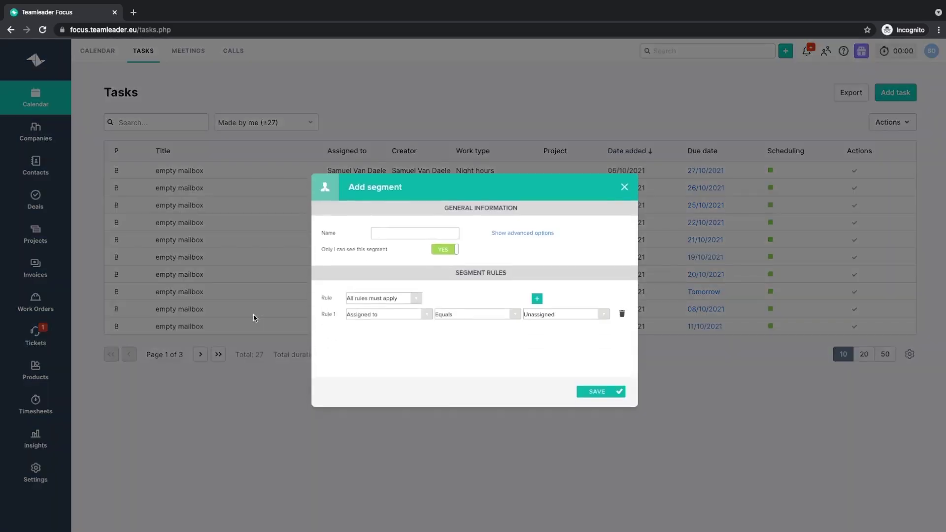
pyautogui.click(371, 312)
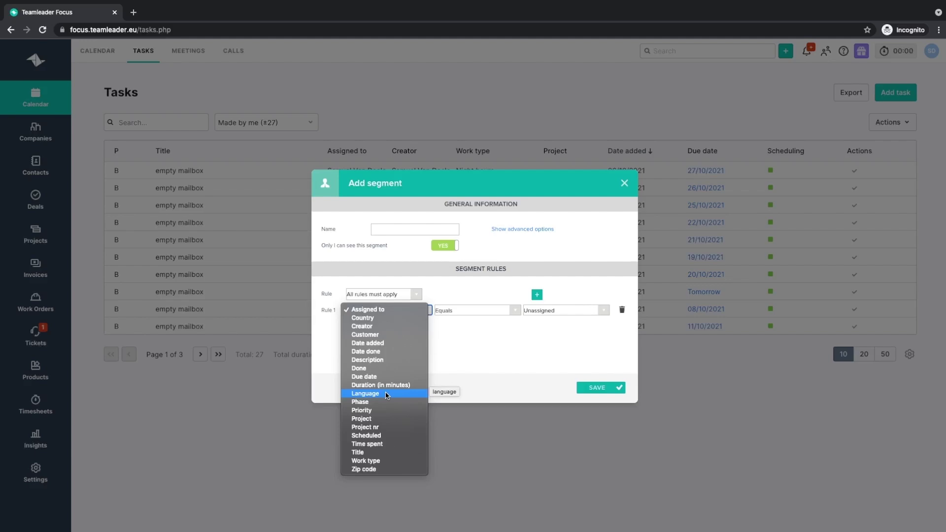
pyautogui.click(383, 462)
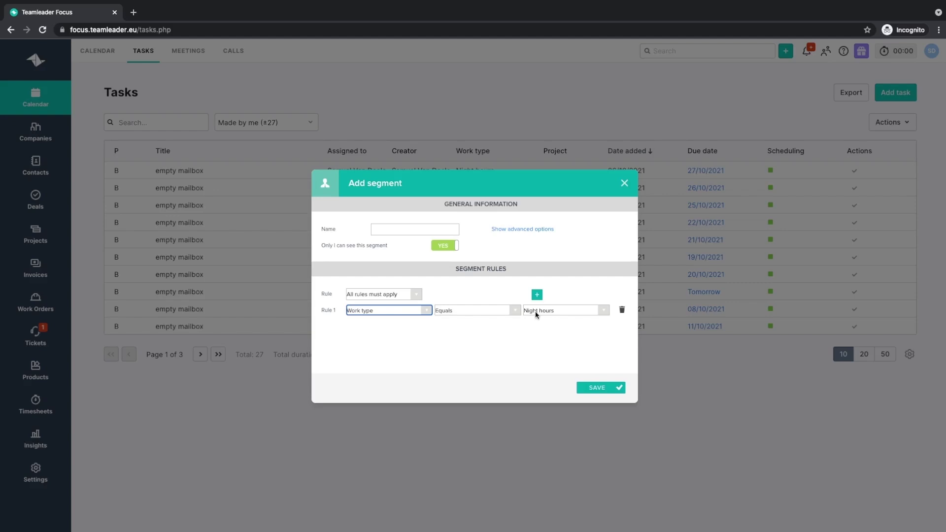
# Name the segment 'Night hours', save it, and show all 19 tasks on one page.
pyautogui.click(395, 229)
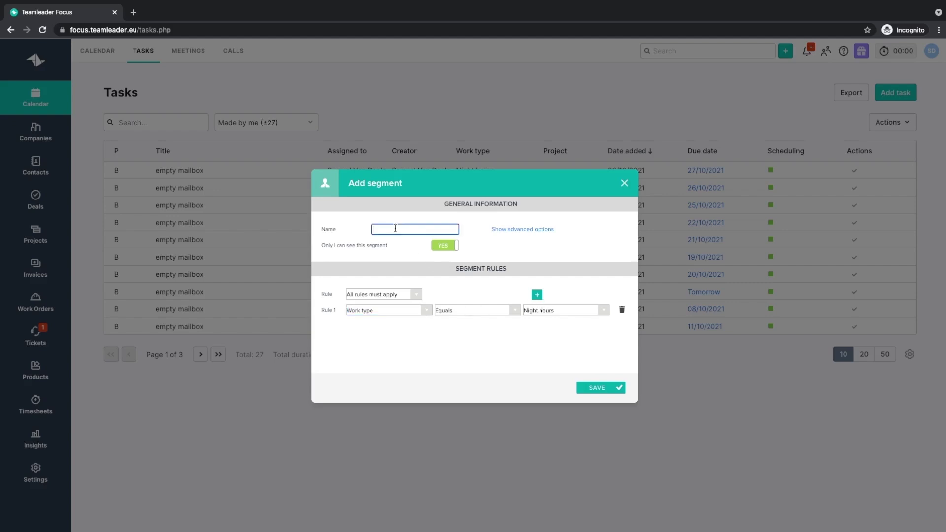
pyautogui.write('night hours')
pyautogui.click(375, 229)
pyautogui.press('BackSpace')
pyautogui.write('N')
pyautogui.click(594, 388)
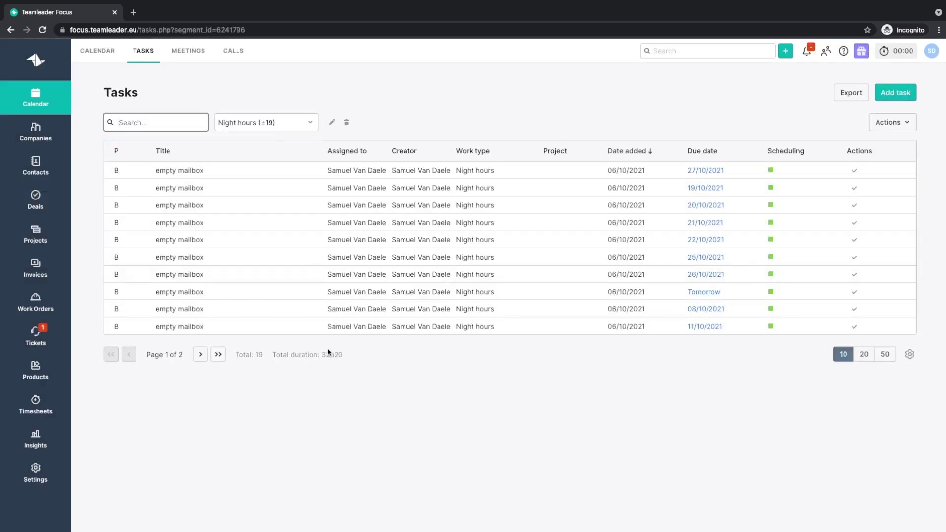
pyautogui.click(885, 353)
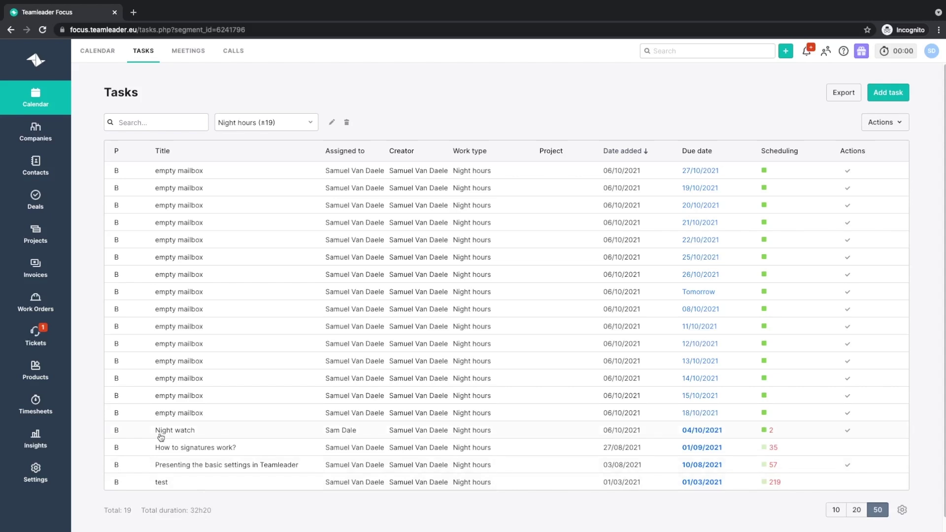
# Open Calendar settings and inspect the Onboarding work type's colour options, closing without changes.
pyautogui.click(49, 475)
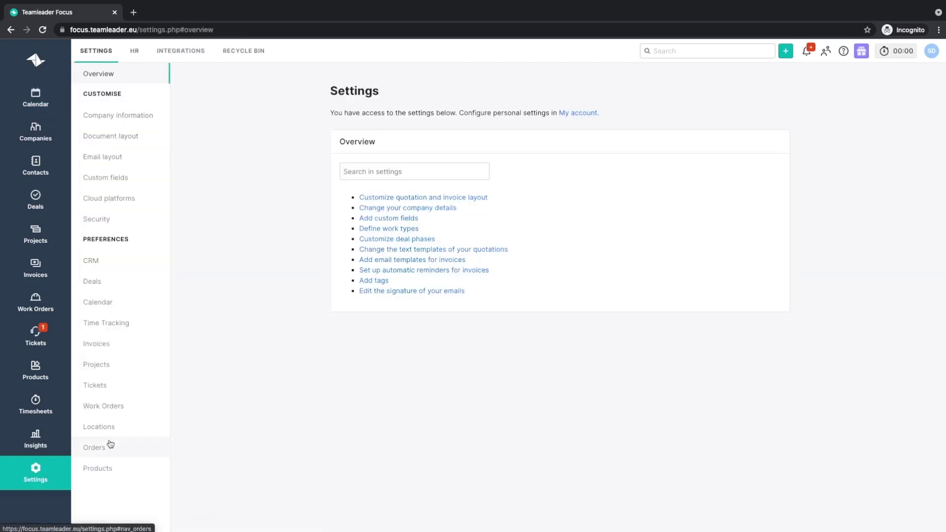
pyautogui.click(142, 303)
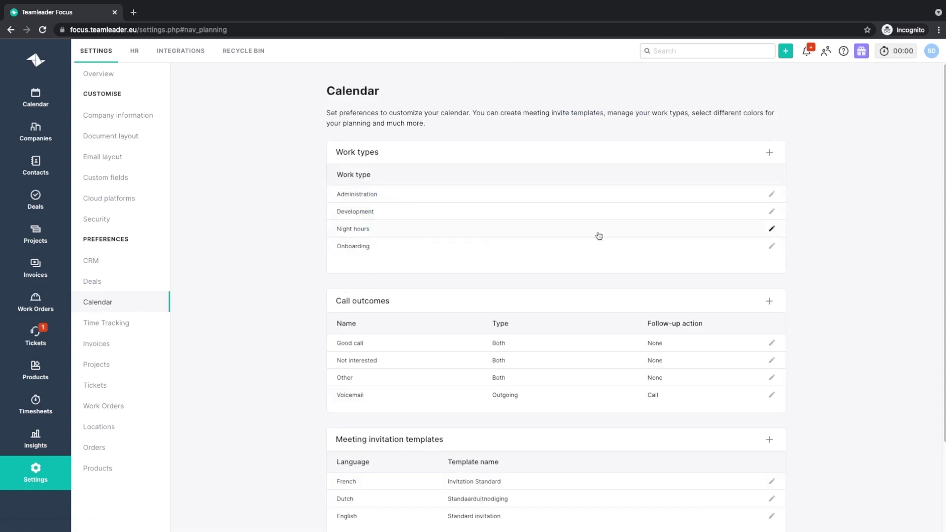
pyautogui.click(769, 247)
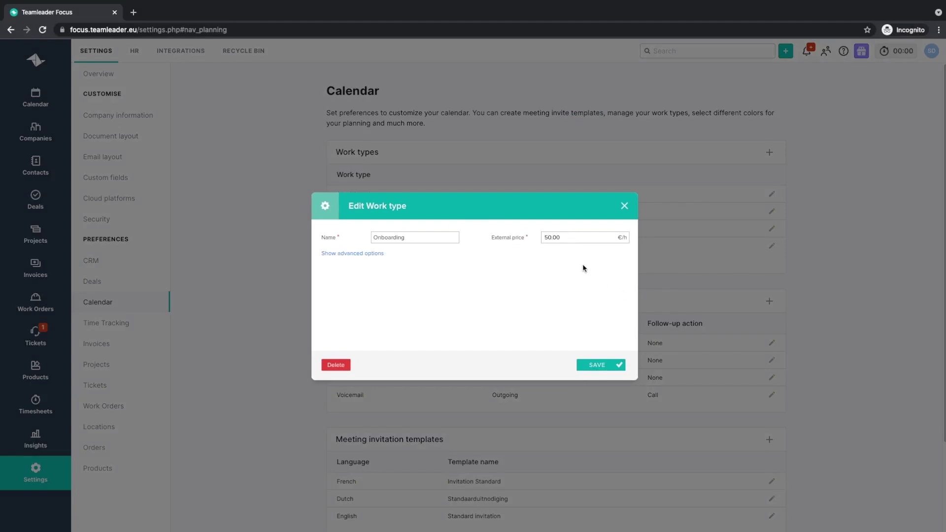
pyautogui.click(379, 254)
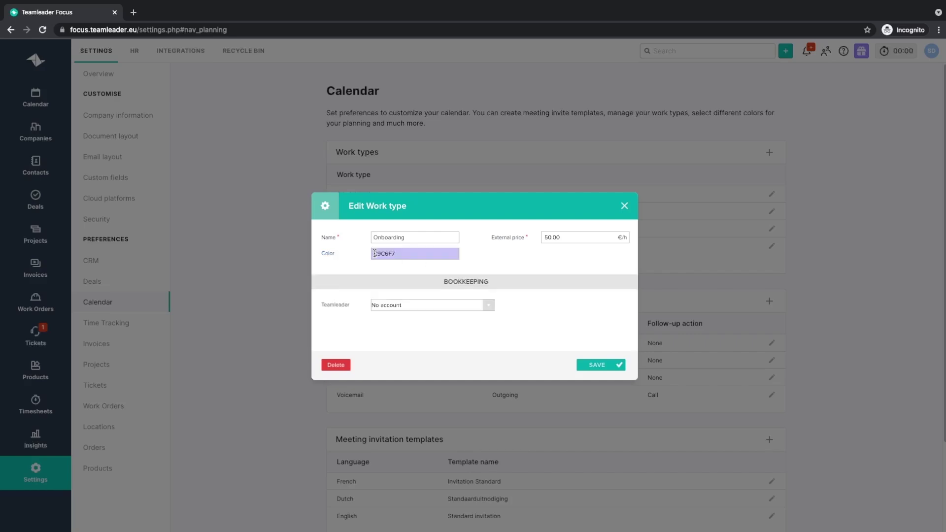
pyautogui.click(400, 254)
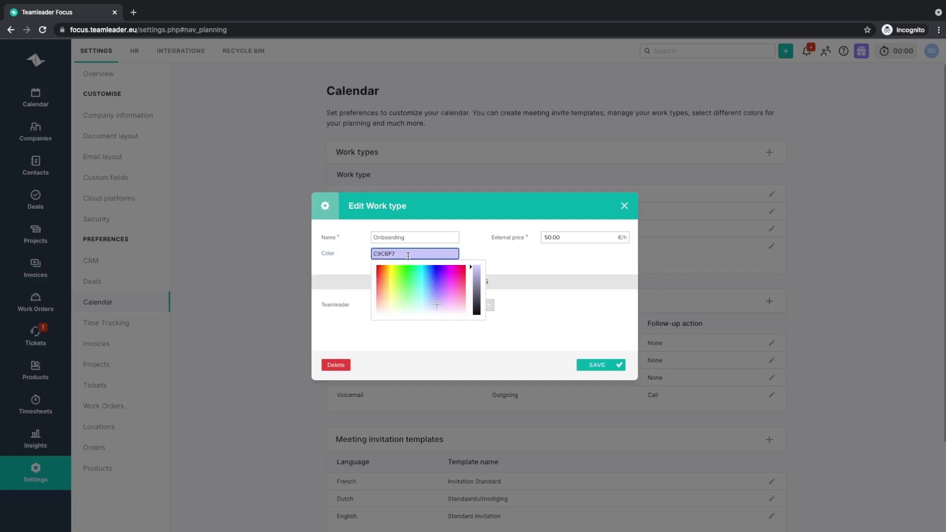
pyautogui.click(563, 257)
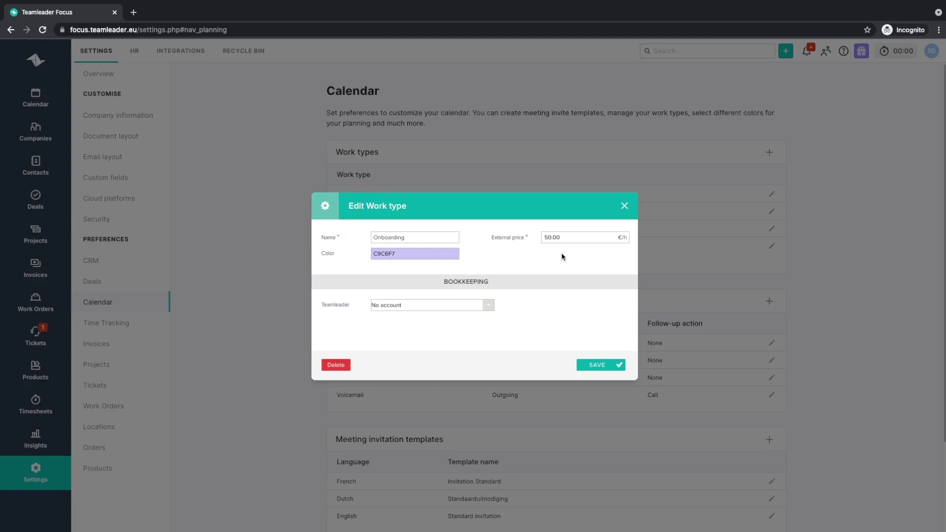
pyautogui.click(624, 206)
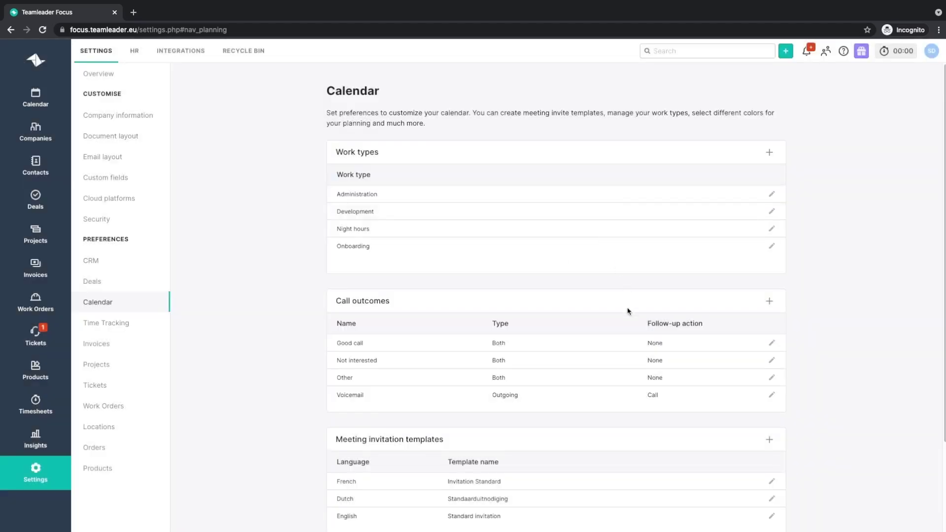
pyautogui.scroll(-1, 628, 311)
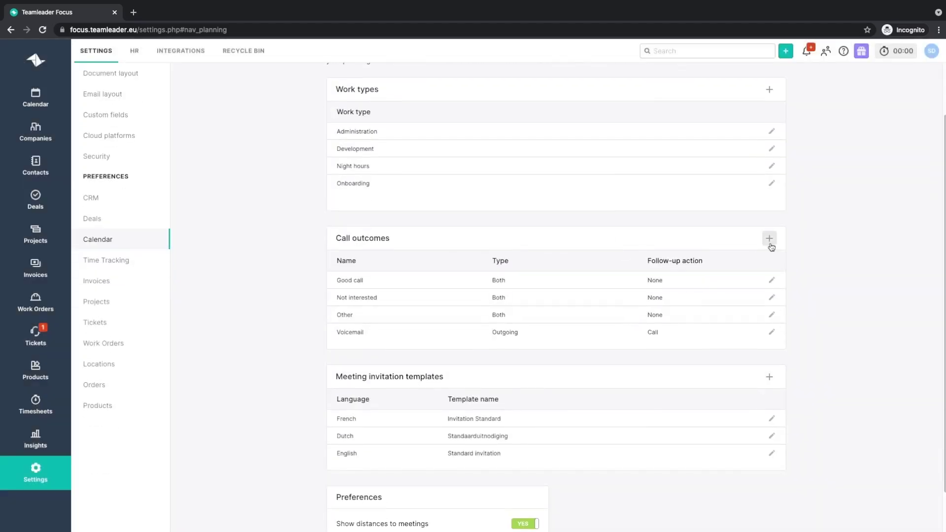
pyautogui.click(773, 334)
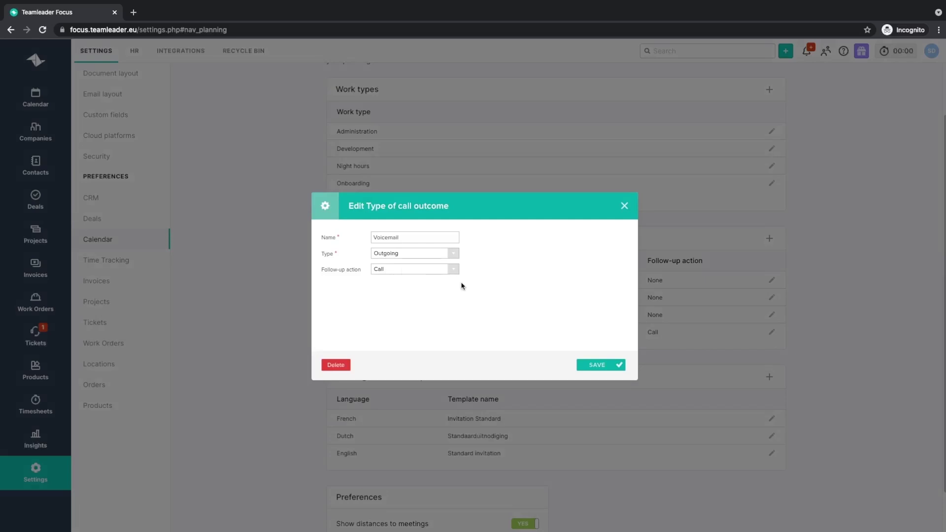
pyautogui.click(625, 206)
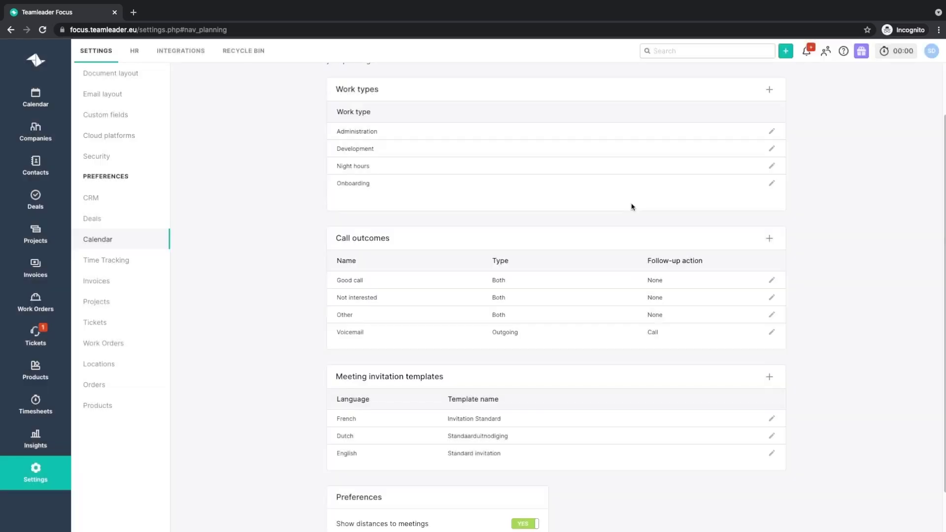
pyautogui.click(768, 238)
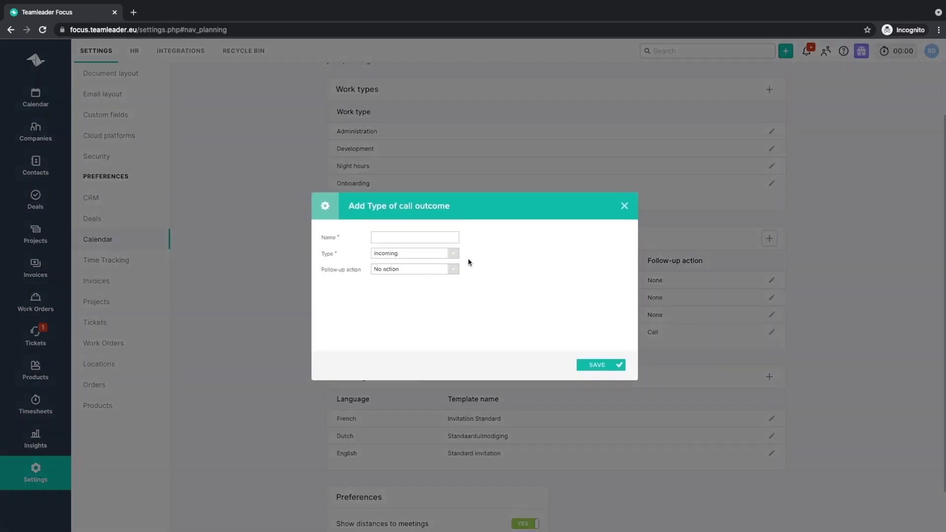
pyautogui.click(446, 273)
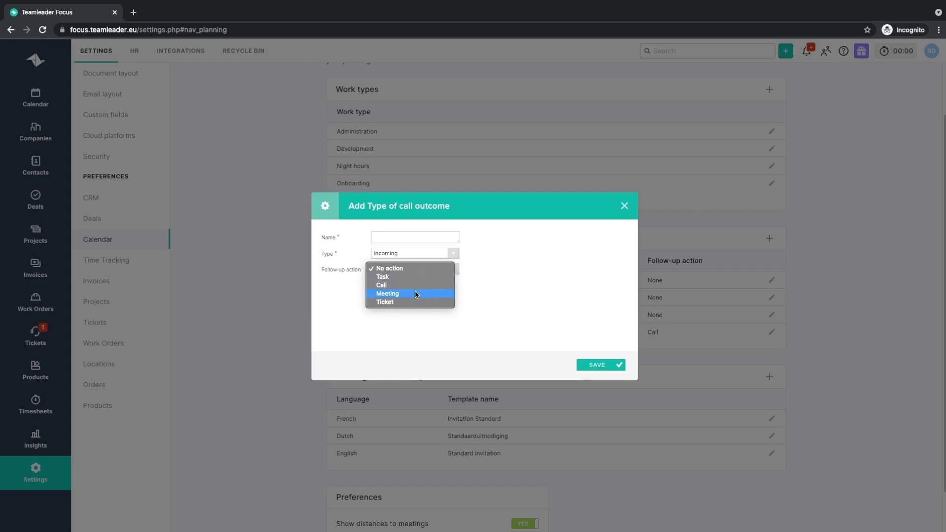
pyautogui.click(493, 292)
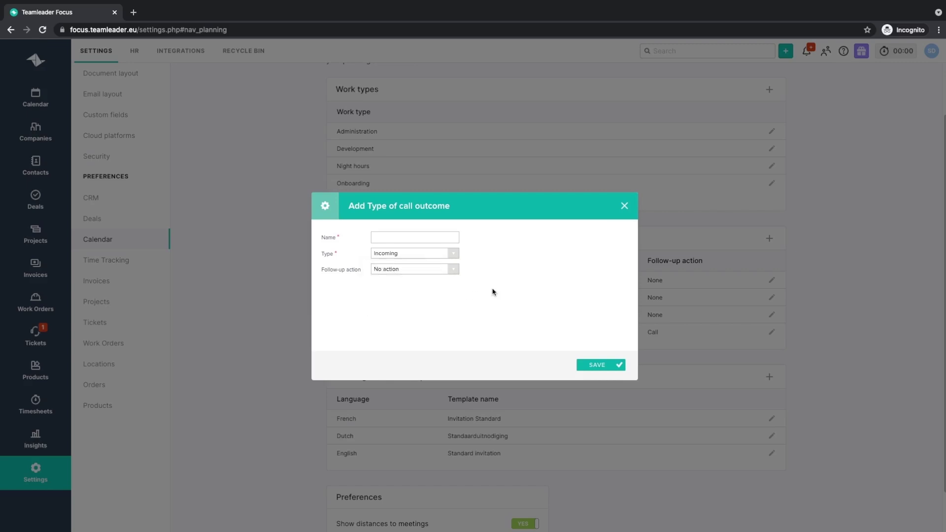
pyautogui.click(625, 205)
pyautogui.scroll(-1, 594, 335)
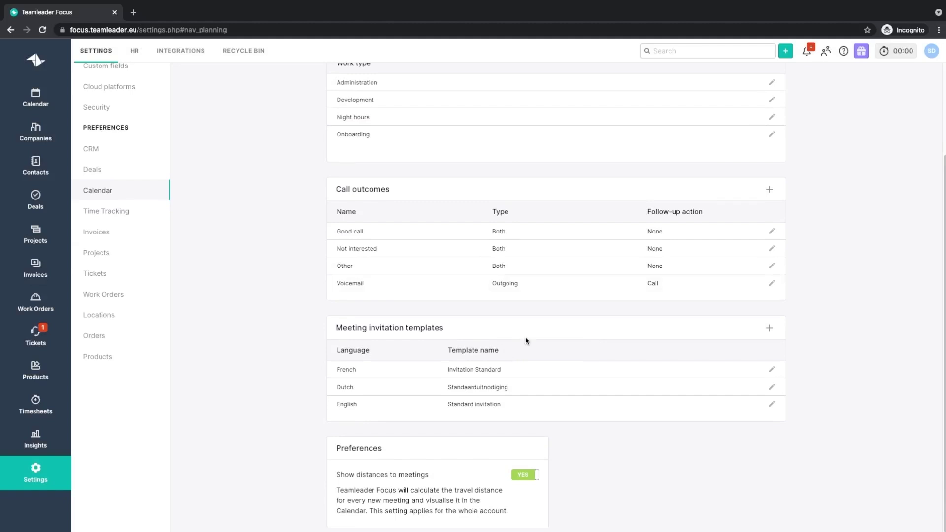
pyautogui.click(772, 404)
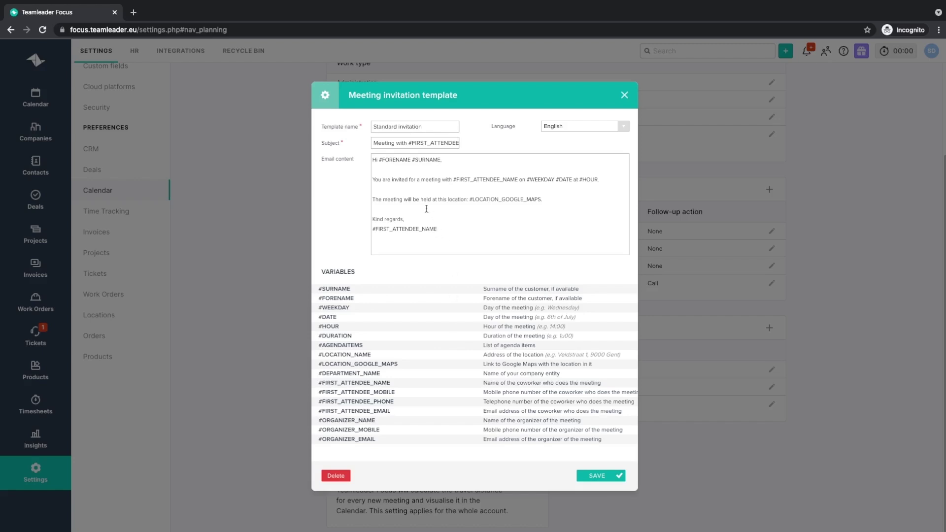
pyautogui.click(624, 96)
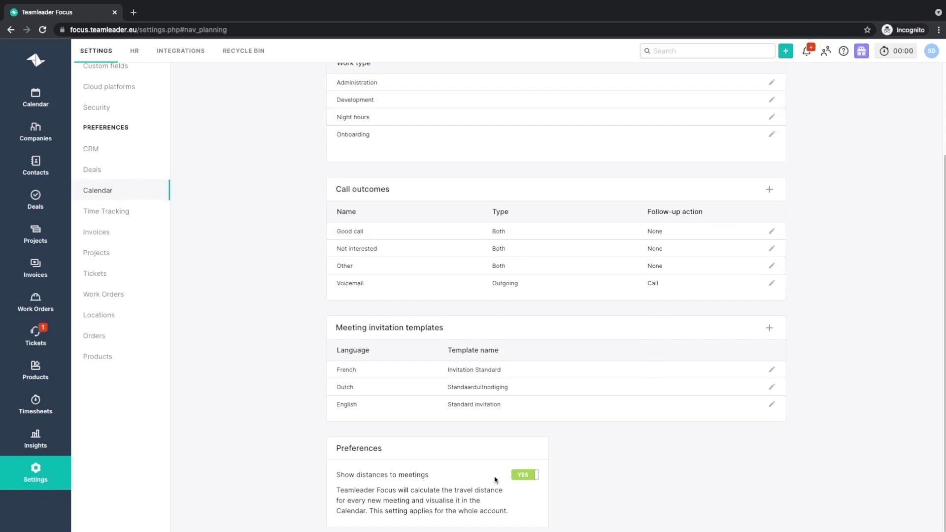
# Open the week 40 calendar and the Chat with us help panel.
pyautogui.click(35, 98)
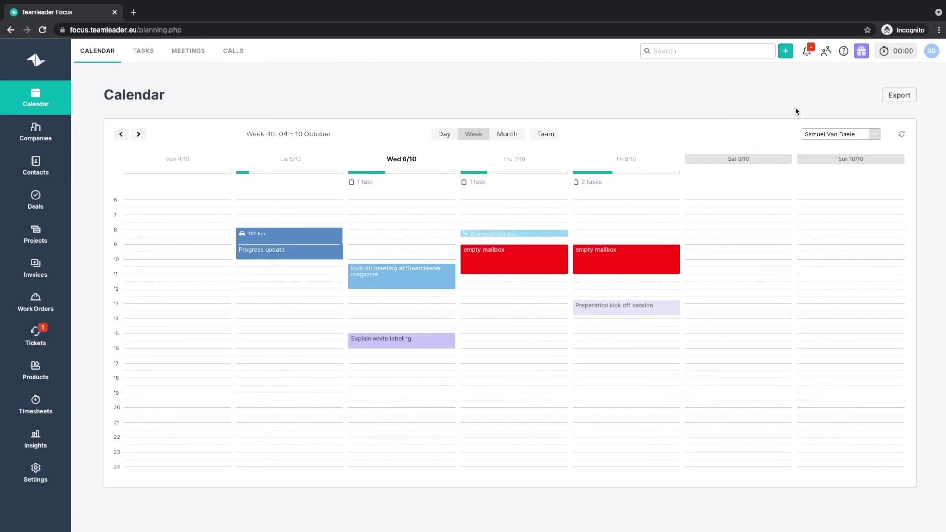
pyautogui.click(844, 51)
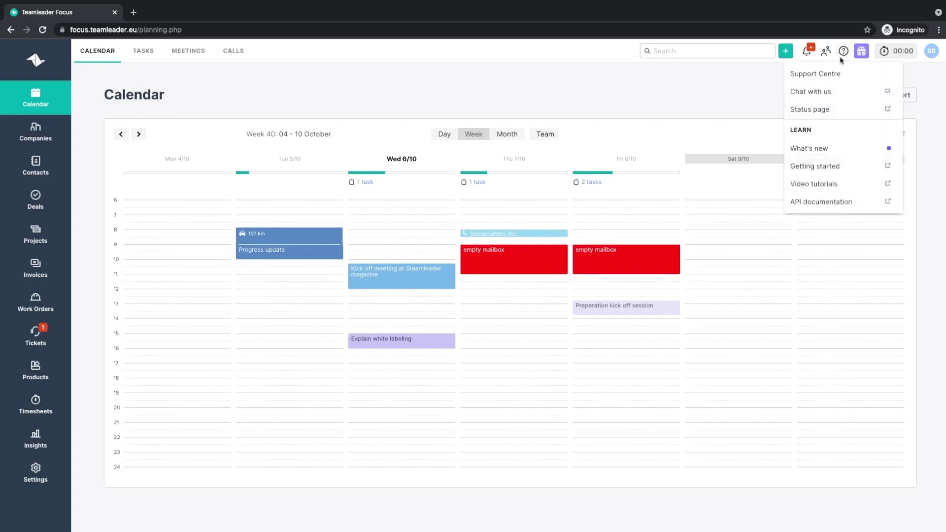
pyautogui.click(832, 74)
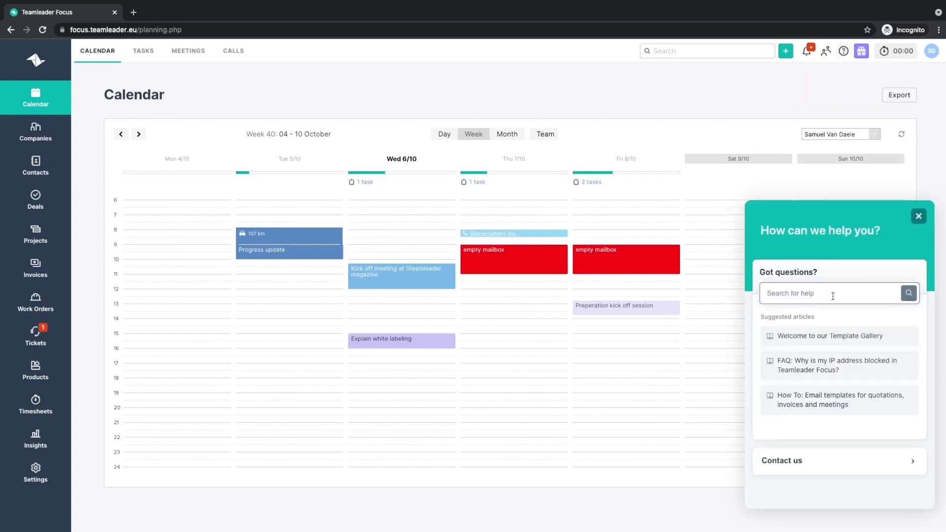
# Search help for 'tasks', which returns 10 articles, then close the help panel.
pyautogui.write('tasks')
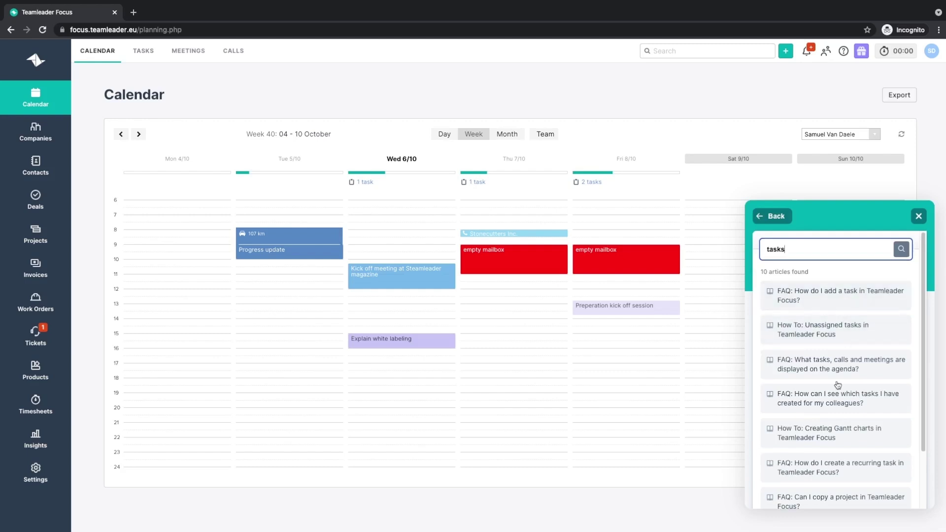
pyautogui.click(772, 218)
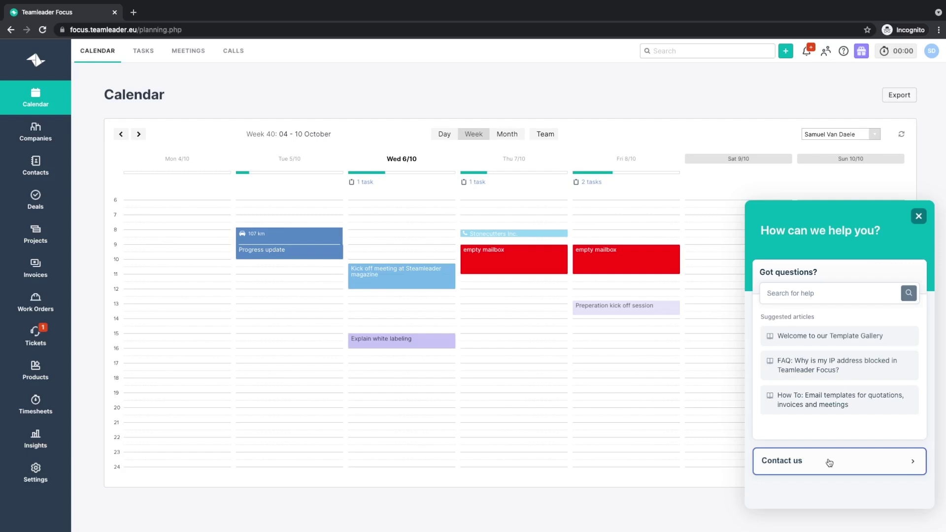
pyautogui.click(919, 216)
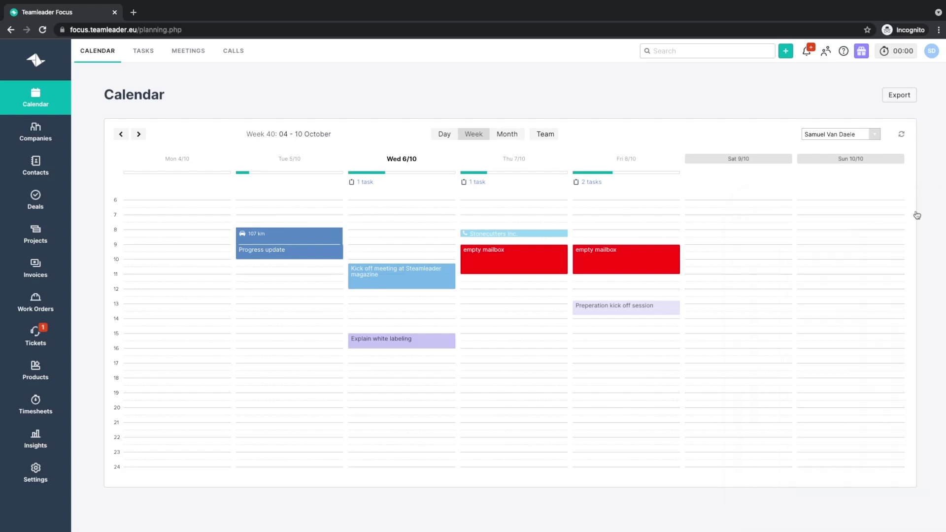